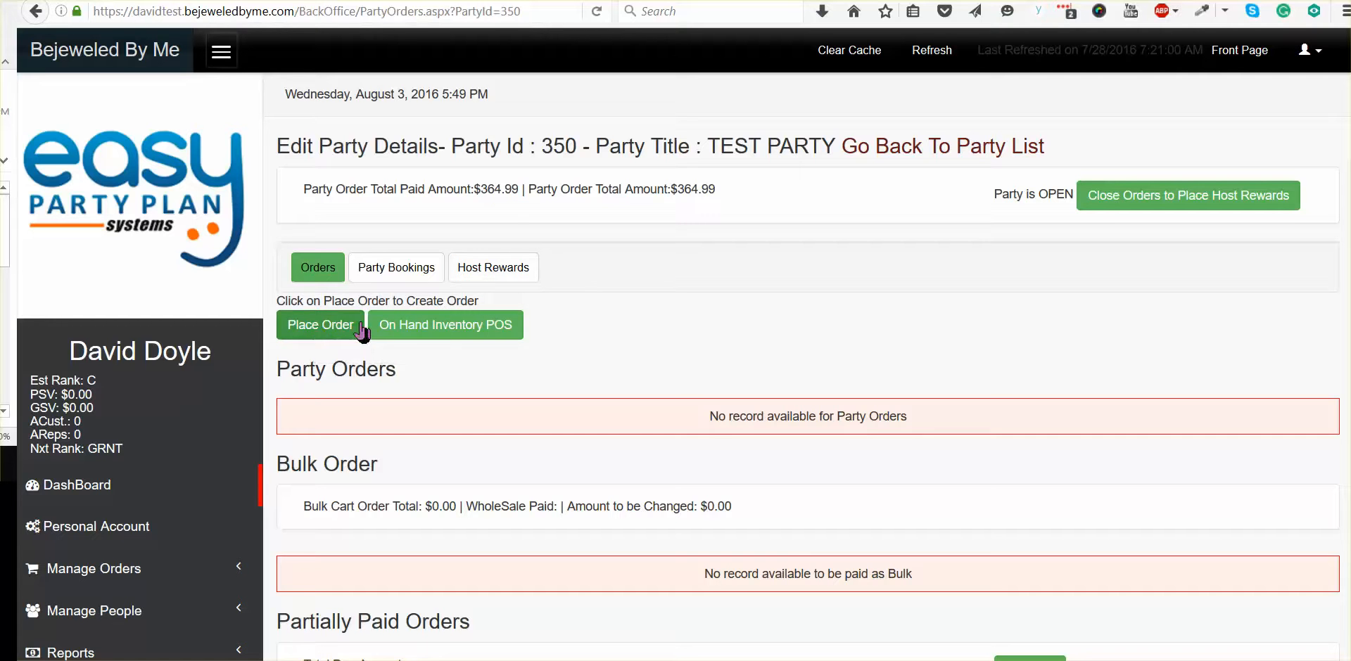
Step: Open the party's on-hand inventory point of sale and filter the products to the Bracelets category
{"action": "left_click", "coordinate": [436, 331]}
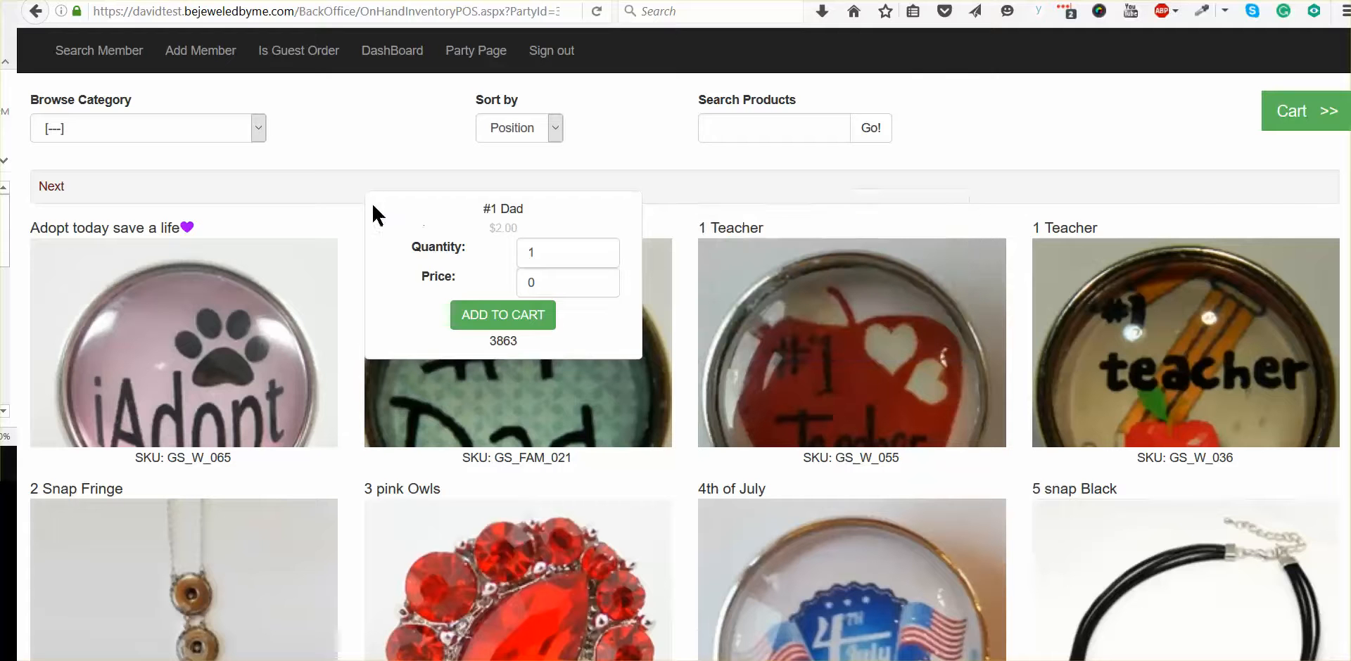
{"action": "left_click", "coordinate": [258, 128]}
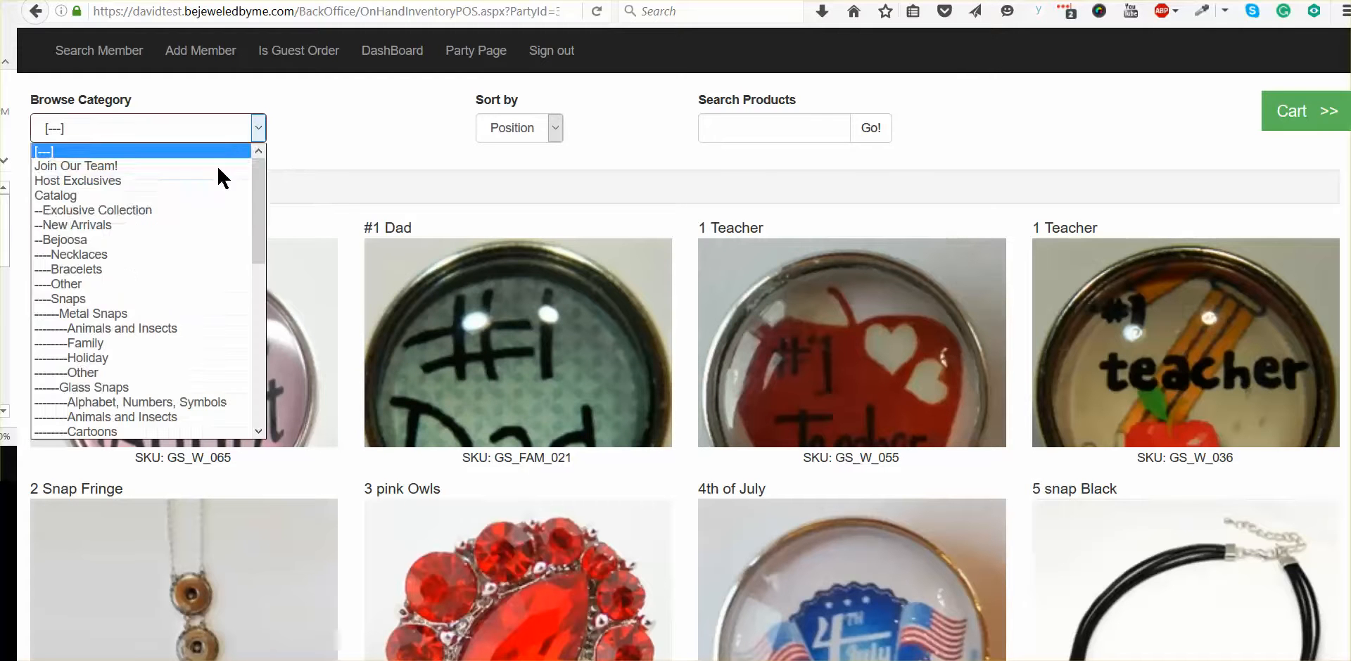
{"action": "left_click", "coordinate": [68, 268]}
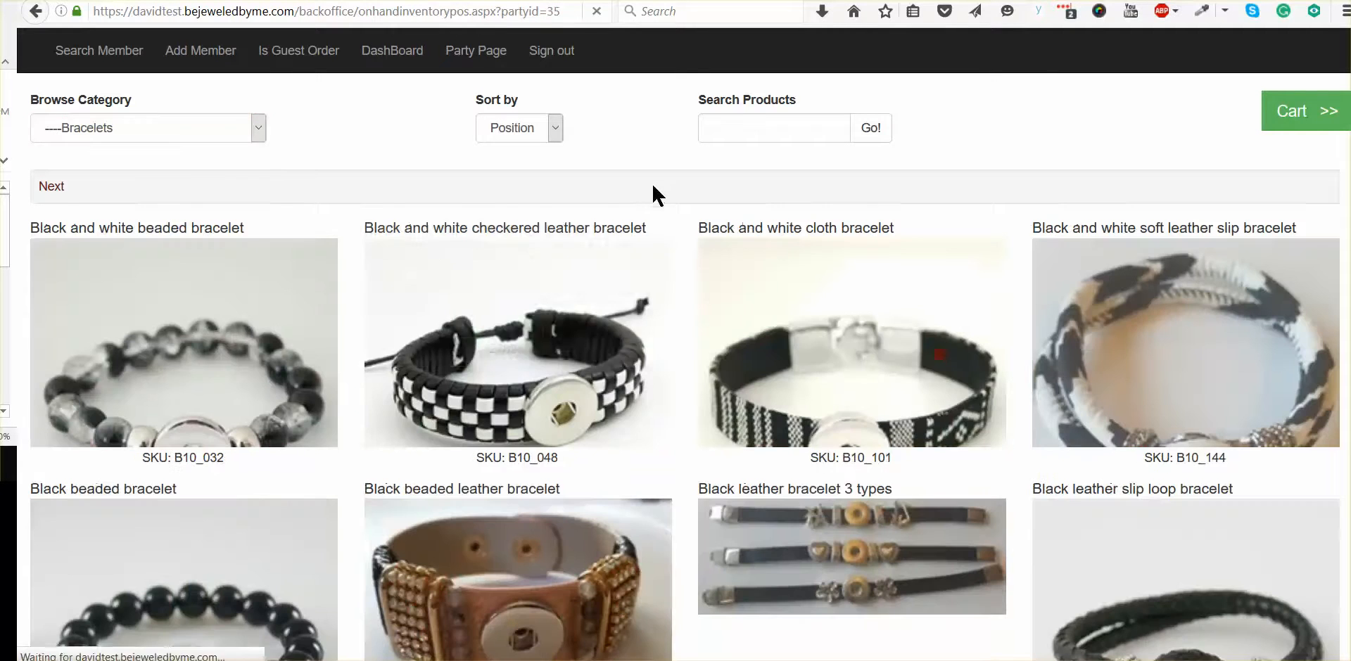
{"action": "mouse_move", "coordinate": [542, 345]}
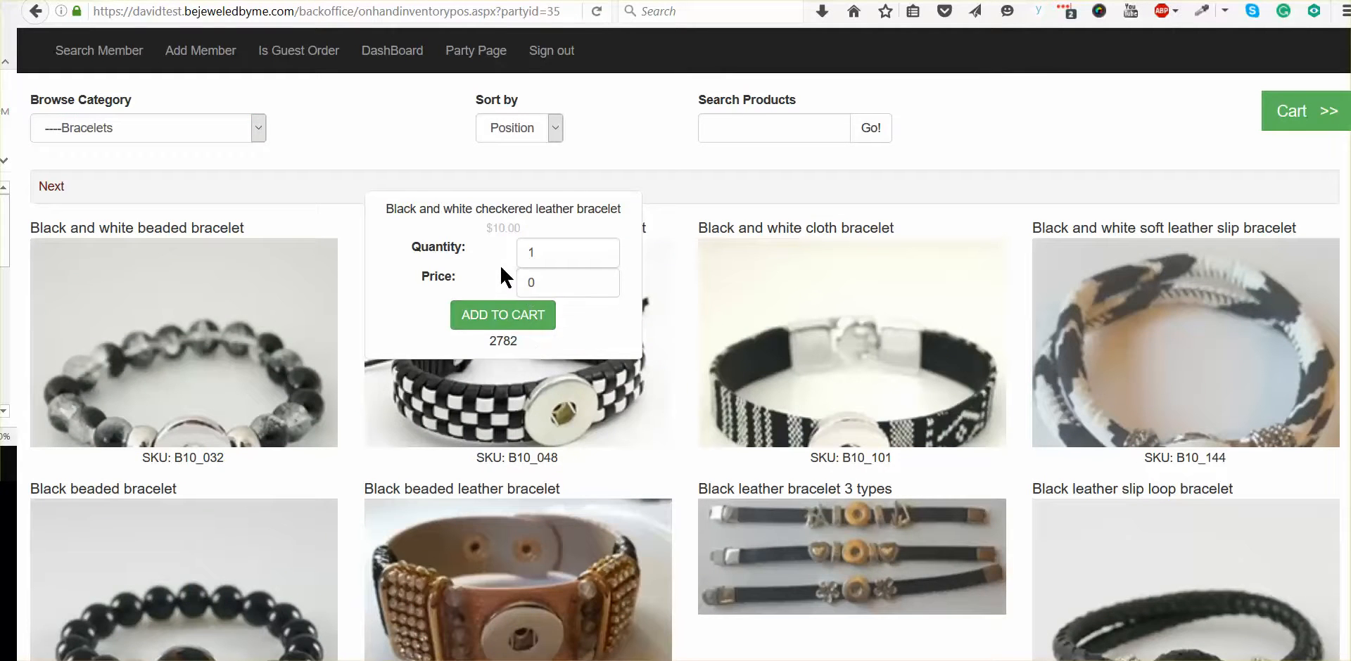
Step: Add one Black and white cloth bracelet to the cart at a price of 10.00 and show the cart
{"action": "mouse_move", "coordinate": [779, 315]}
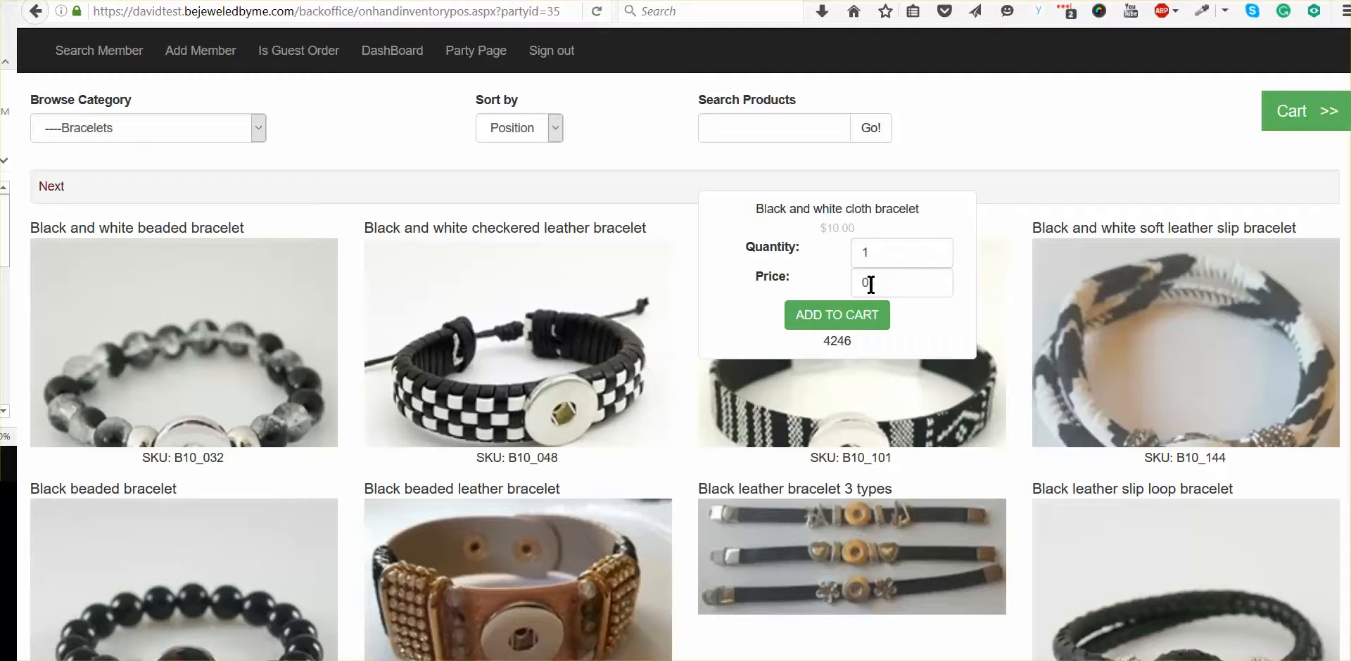
{"action": "left_click", "coordinate": [826, 320]}
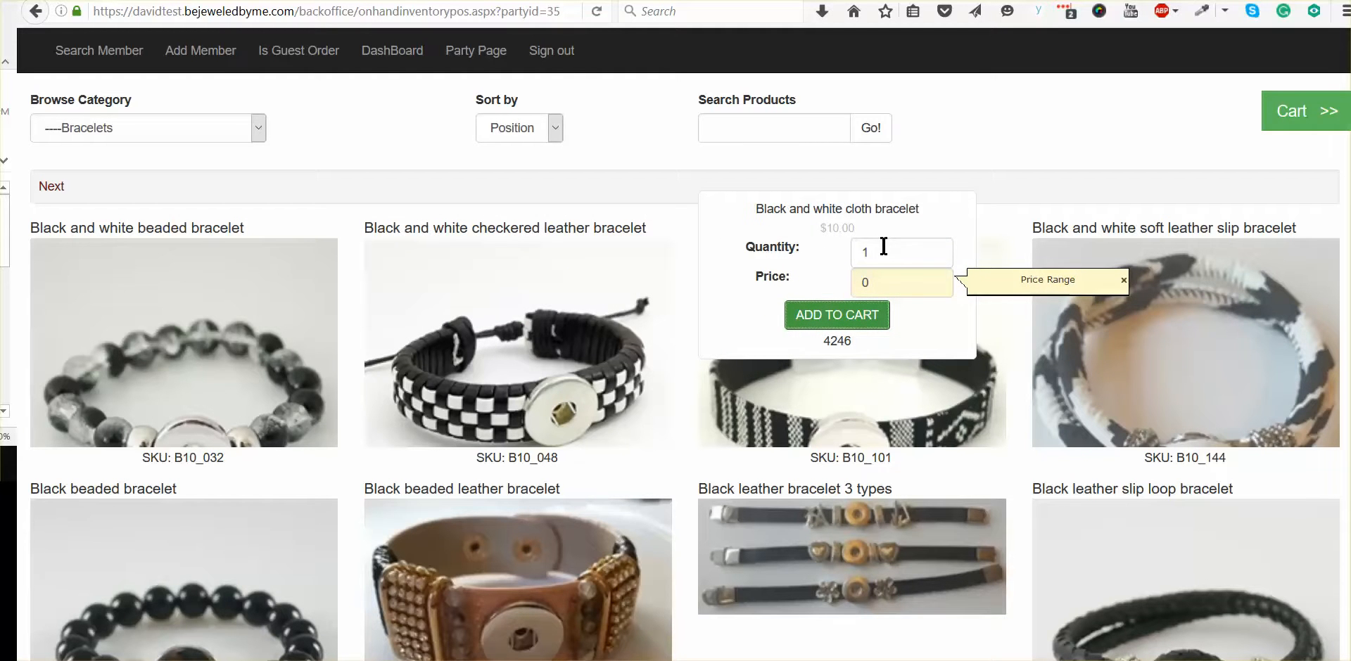
{"action": "left_click_drag", "start_coordinate": [886, 283], "coordinate": [797, 285]}
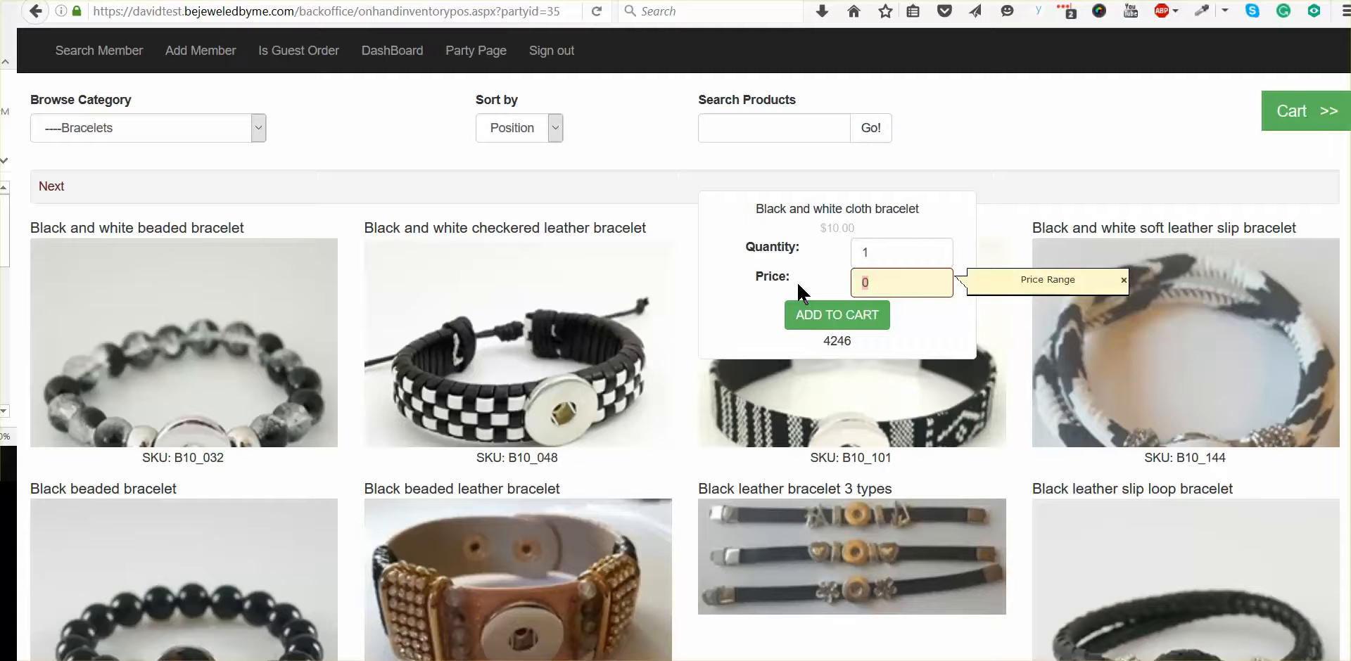
{"action": "type", "text": "10.00"}
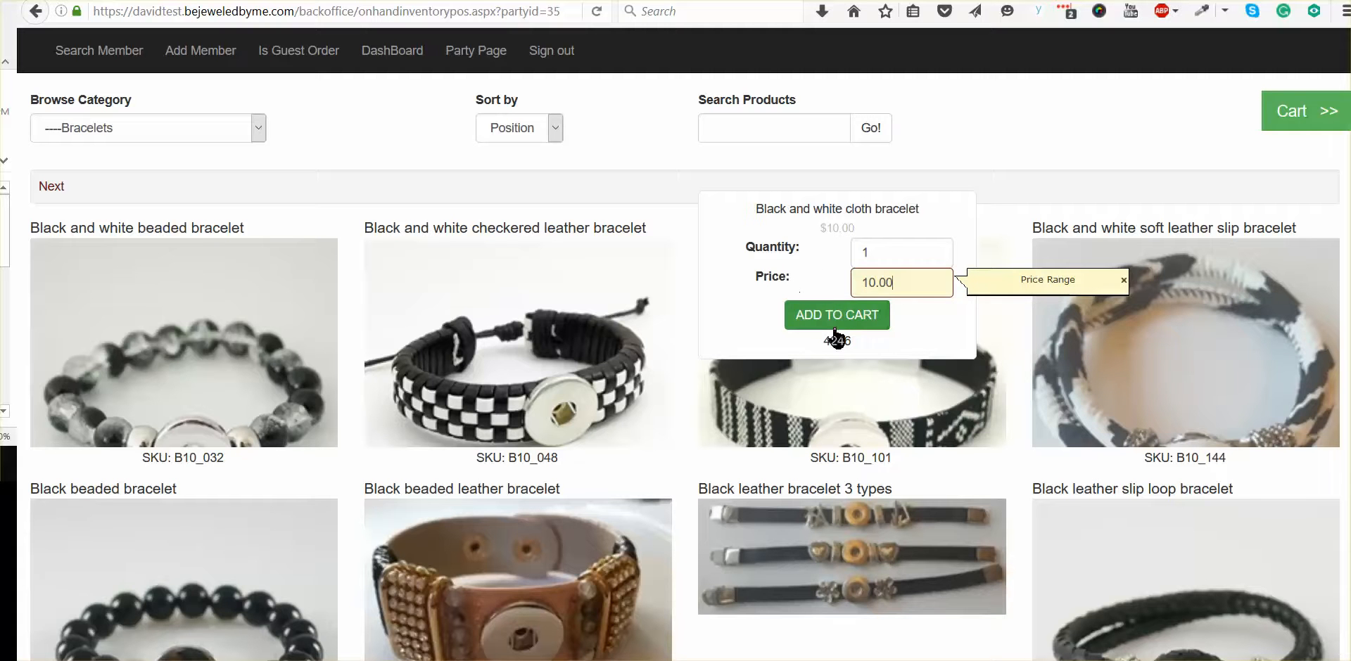
{"action": "left_click", "coordinate": [828, 322]}
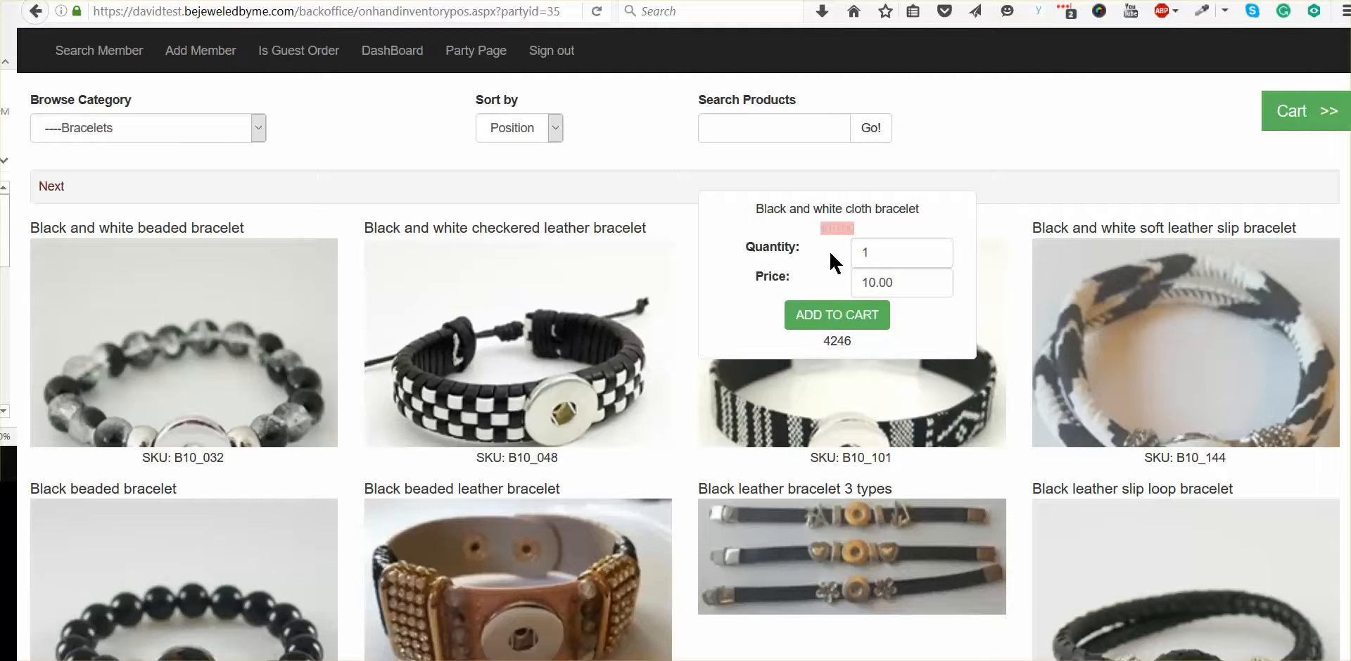
{"action": "left_click", "coordinate": [822, 320]}
{"action": "left_click", "coordinate": [1307, 133]}
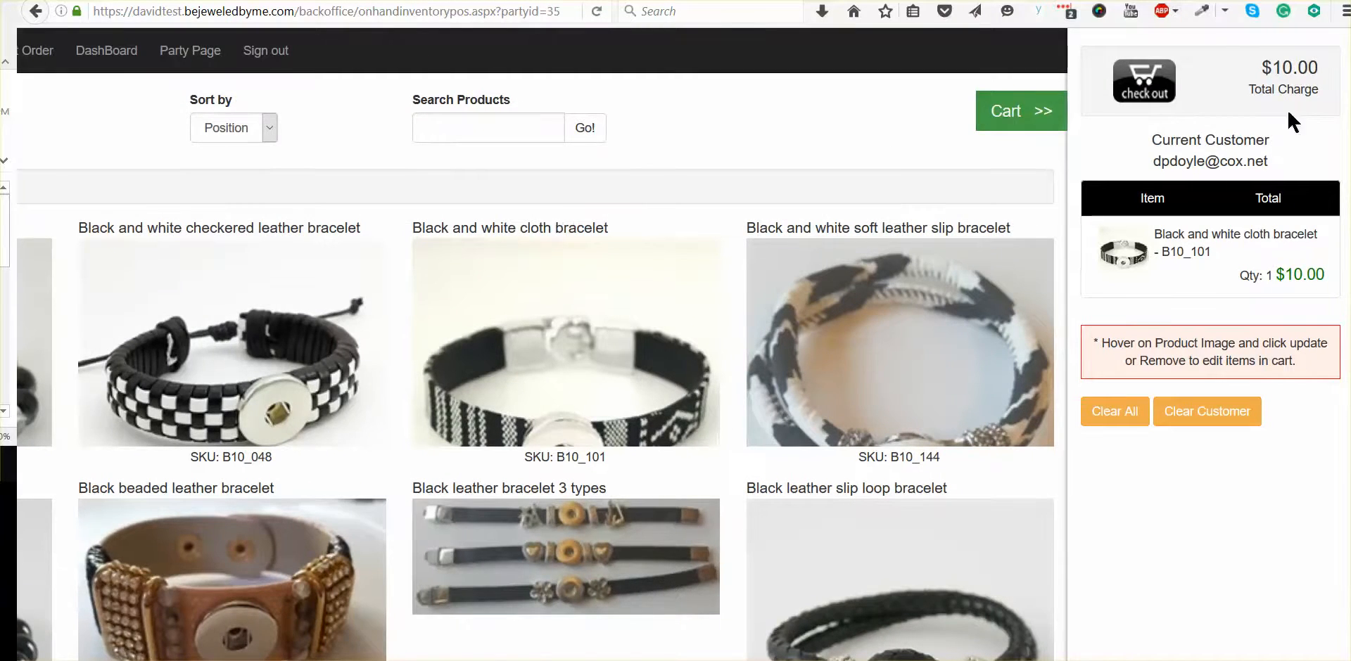
Step: Add one Black leather bracelet 3 types in the Travel style at a price of 10.00 and show the cart
{"action": "mouse_move", "coordinate": [559, 547]}
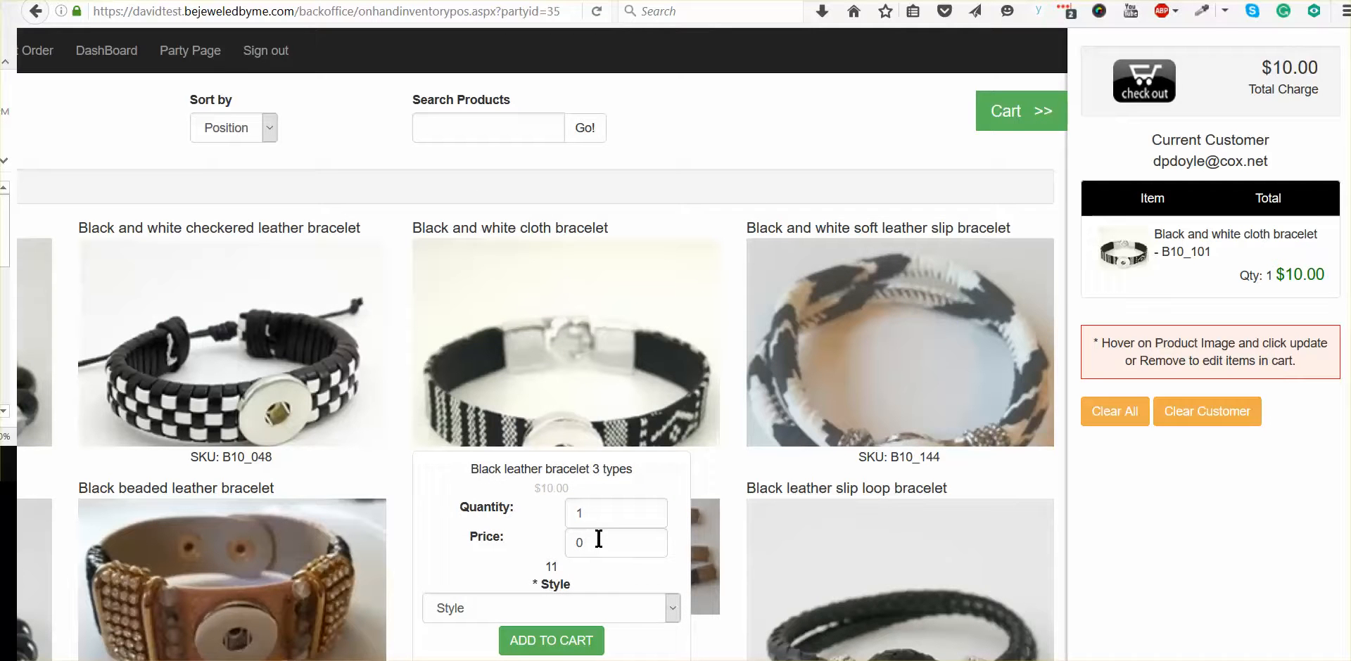
{"action": "scroll", "coordinate": [559, 493], "scroll_direction": "down", "scroll_amount": 2}
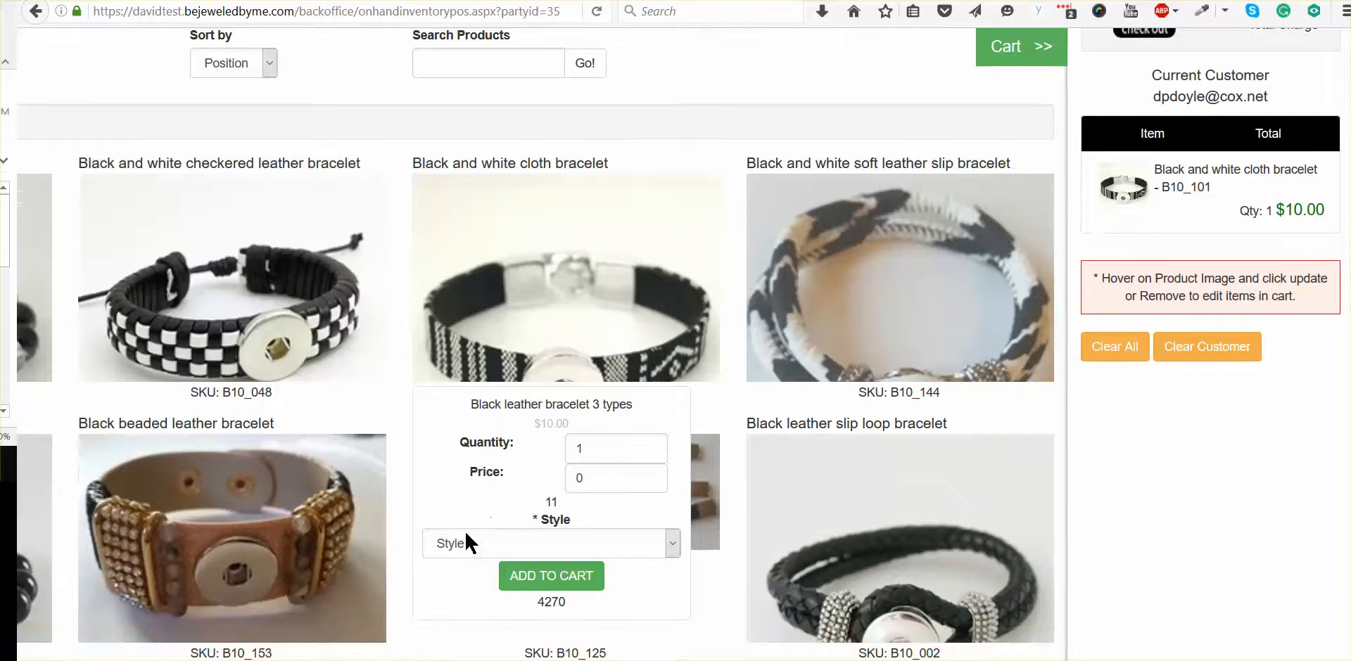
{"action": "double_click", "coordinate": [599, 478]}
{"action": "type", "text": "10.00"}
{"action": "scroll", "coordinate": [493, 478], "scroll_direction": "down", "scroll_amount": 2}
{"action": "left_click", "coordinate": [451, 480]}
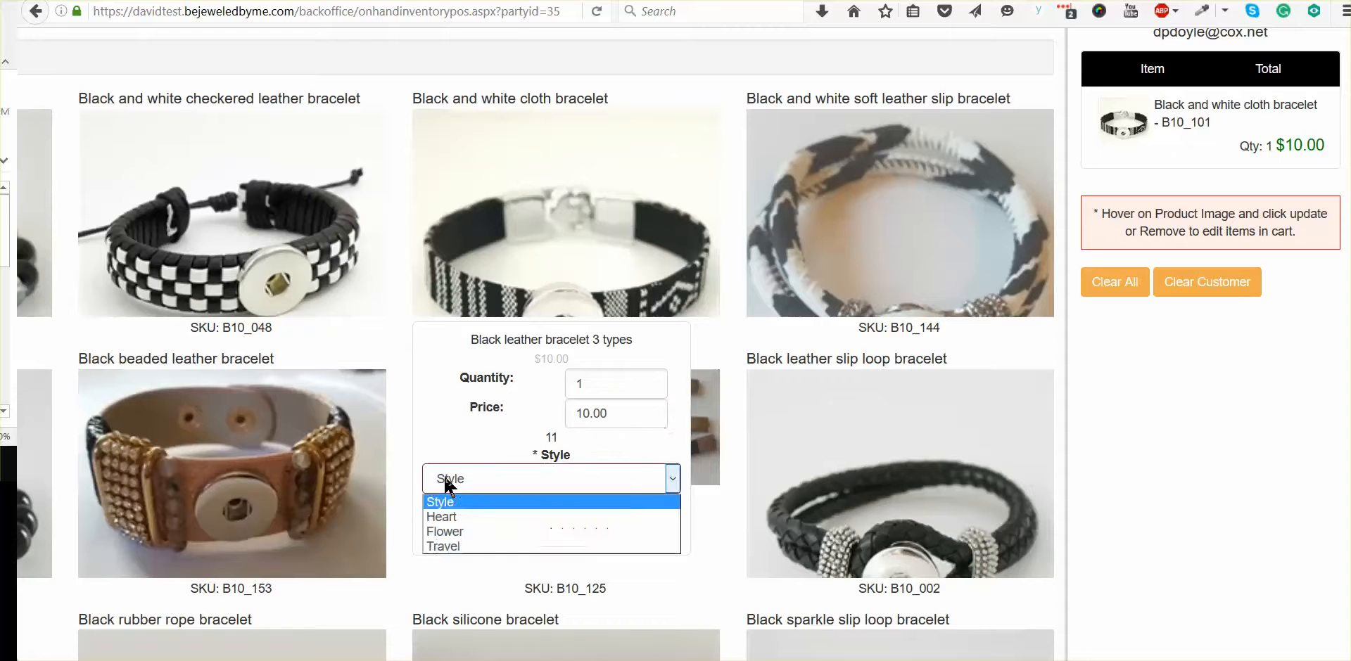
{"action": "left_click", "coordinate": [440, 547]}
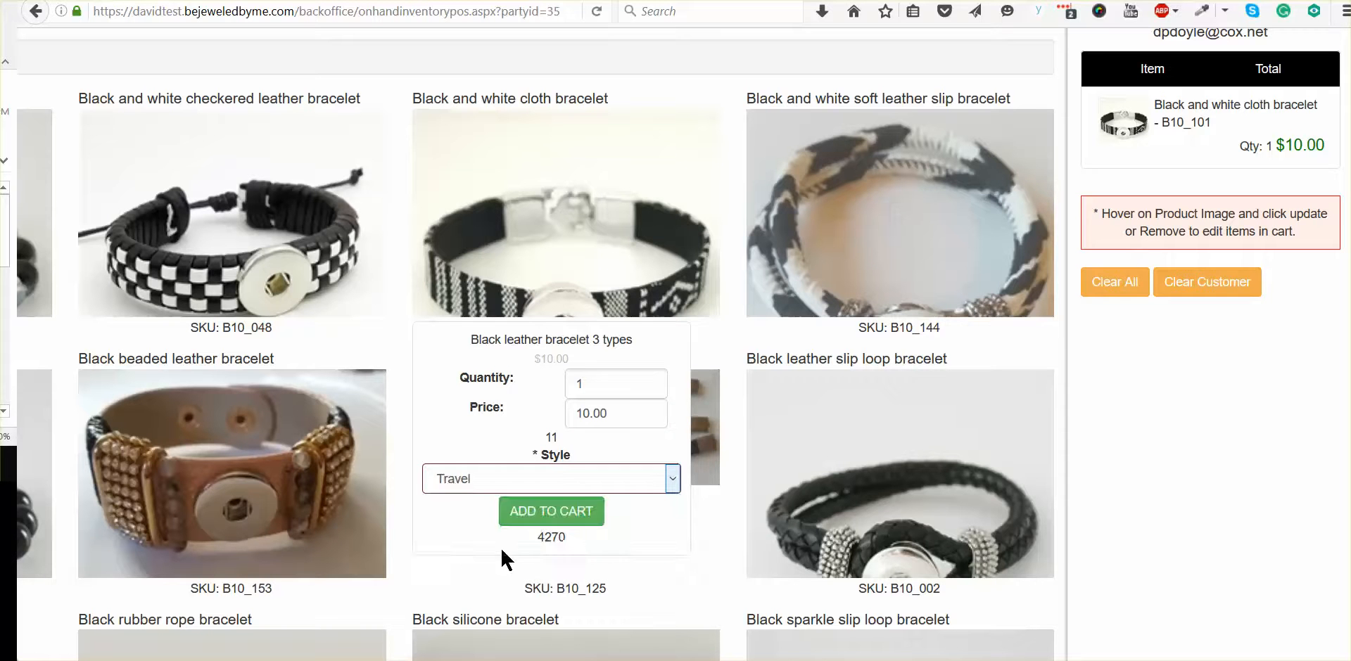
{"action": "left_click", "coordinate": [529, 522]}
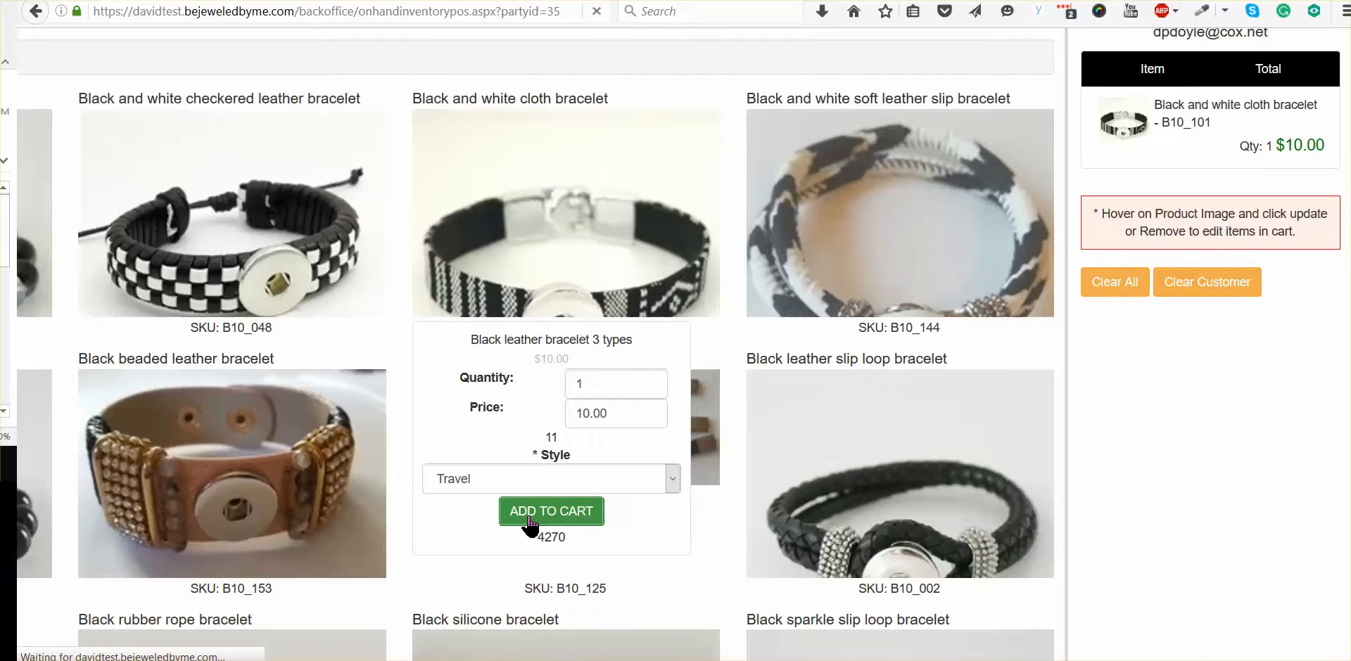
{"action": "mouse_move", "coordinate": [830, 461]}
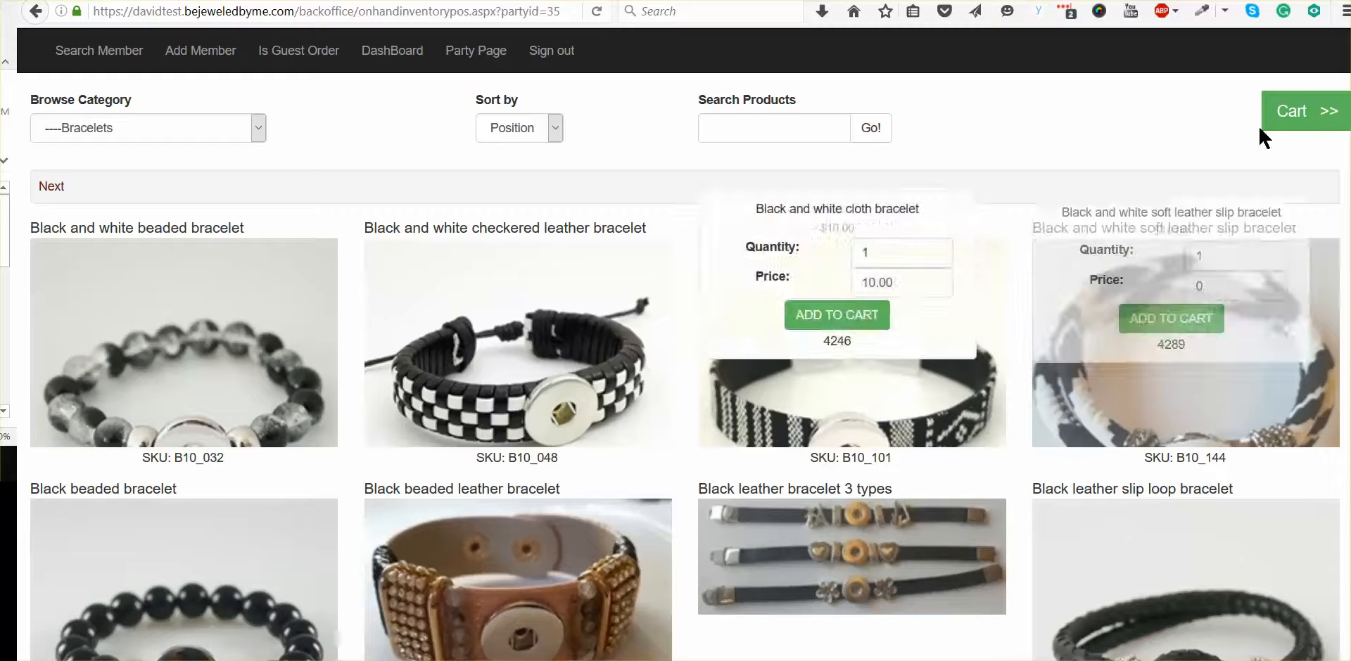
{"action": "left_click", "coordinate": [1290, 112]}
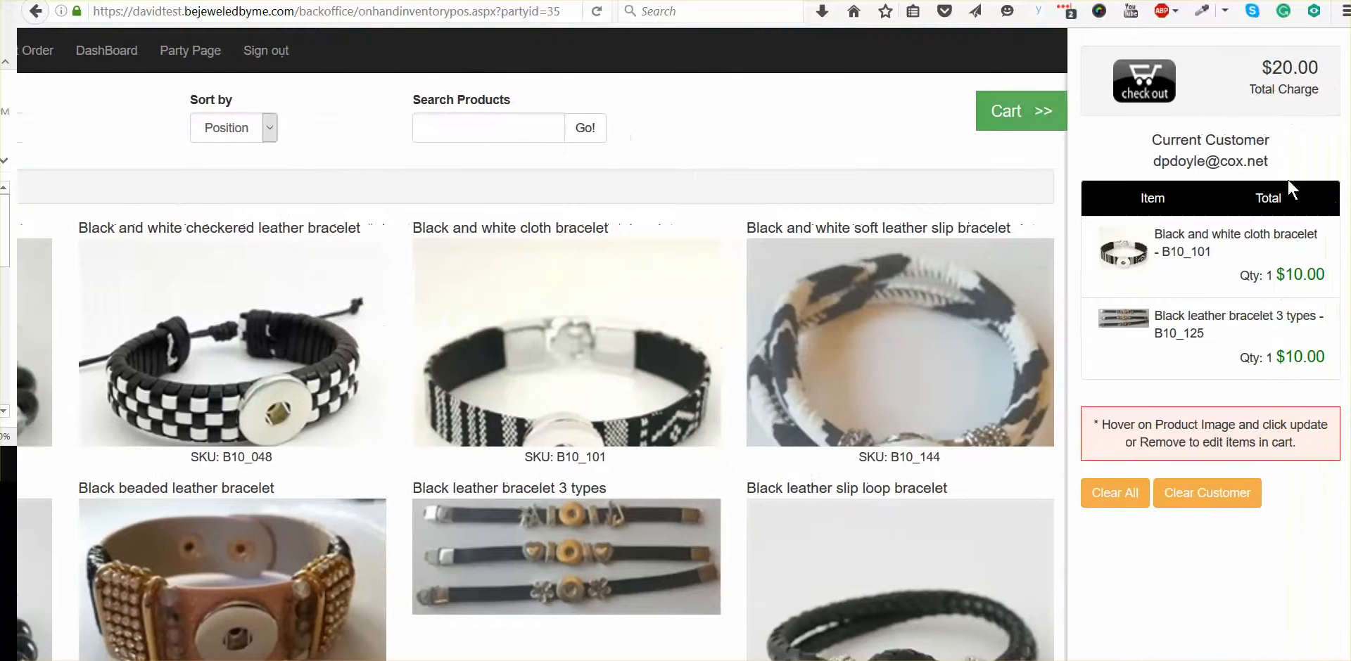
Step: Update the quantity of Black leather bracelet 3 types in the cart to 2
{"action": "mouse_move", "coordinate": [1028, 232]}
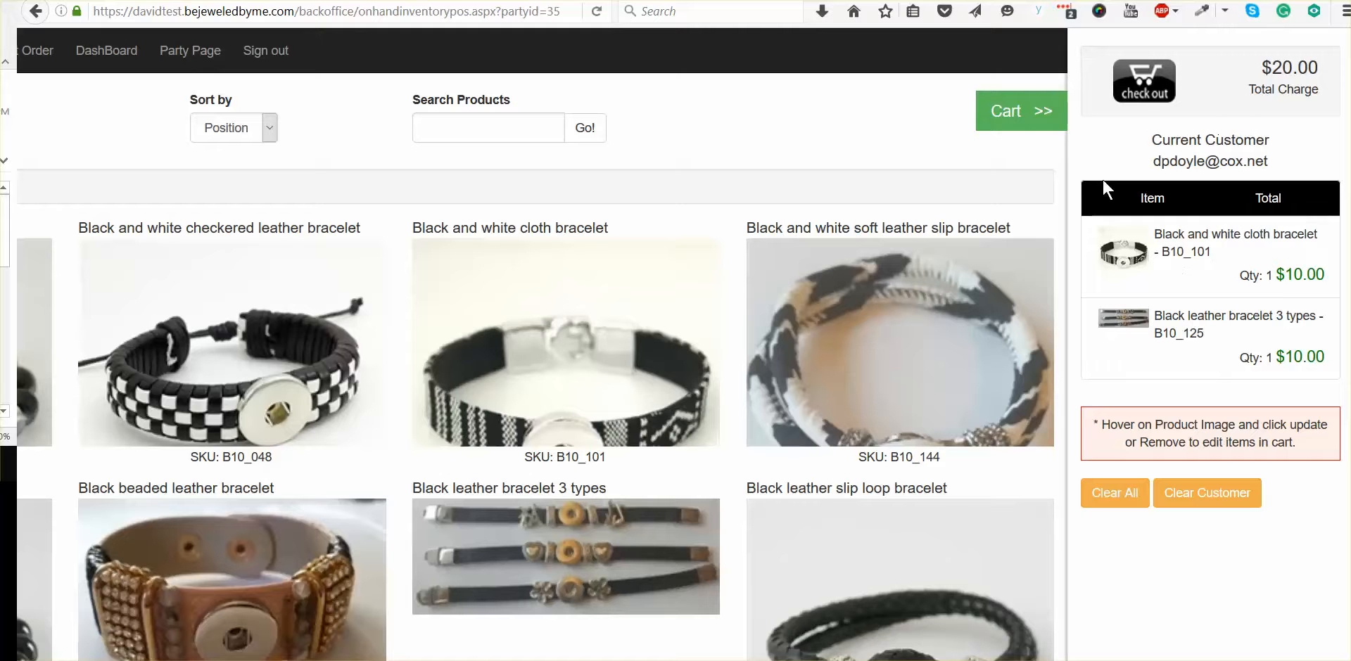
{"action": "left_click_drag", "start_coordinate": [1102, 178], "coordinate": [1125, 166]}
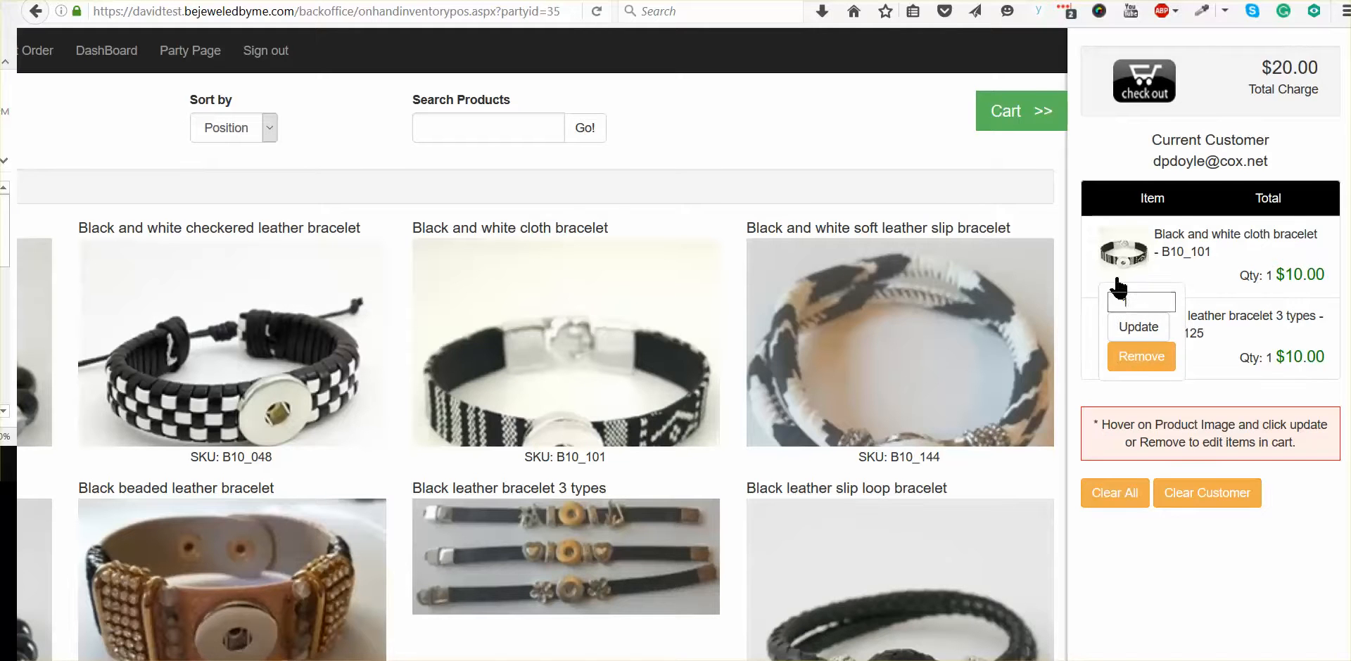
{"action": "mouse_move", "coordinate": [1129, 261]}
{"action": "mouse_move", "coordinate": [1121, 336]}
{"action": "left_click", "coordinate": [1139, 335]}
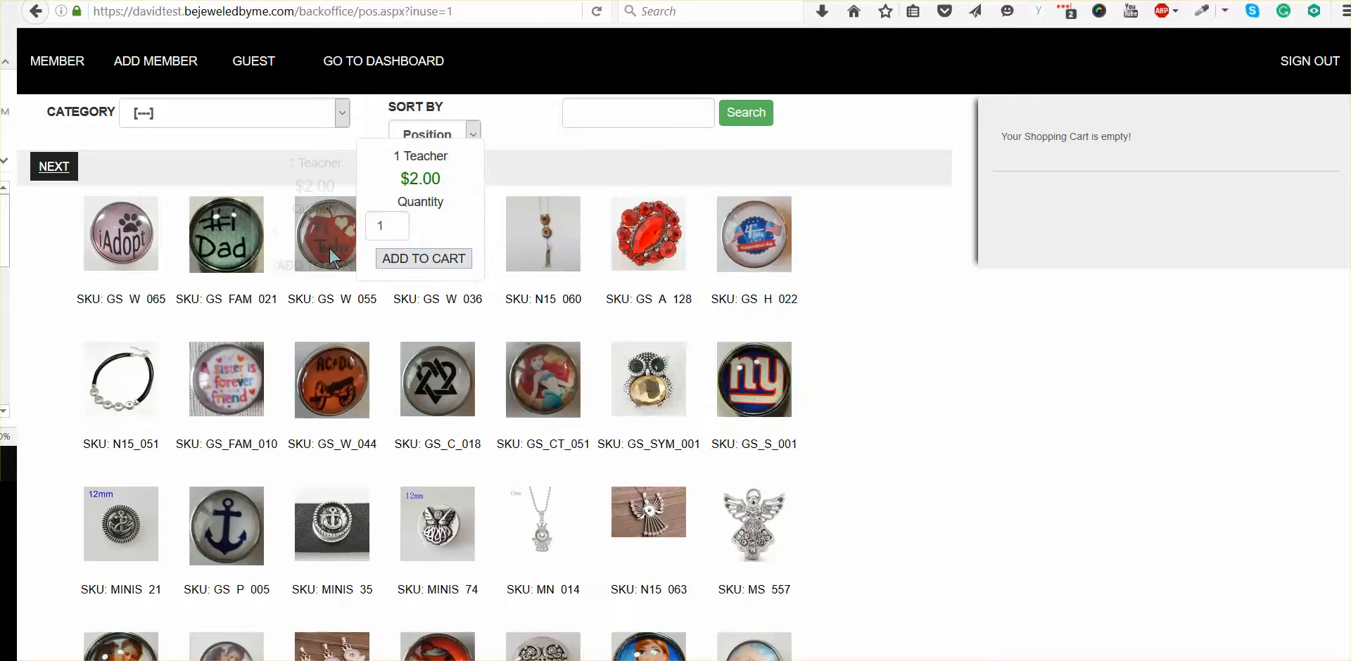
Step: Leave the general point-of-sale page and return to the back office dashboard
{"action": "scroll", "coordinate": [126, 329], "scroll_direction": "down", "scroll_amount": 2}
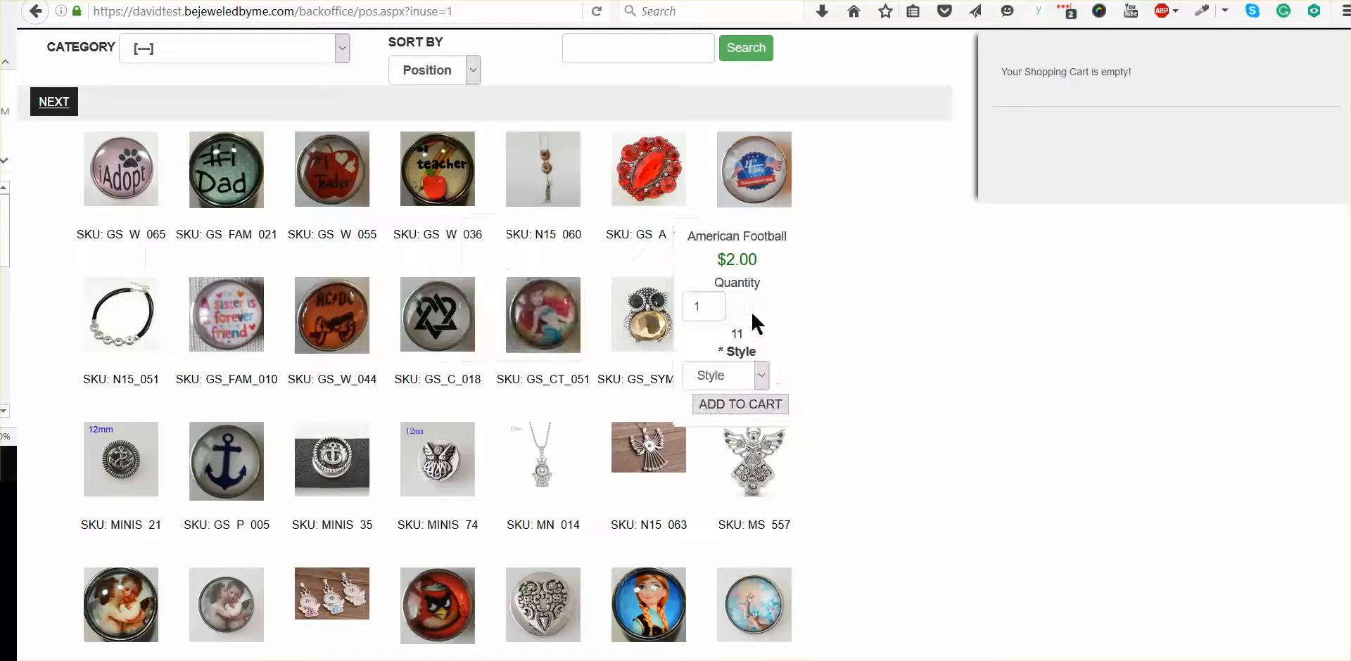
{"action": "scroll", "coordinate": [240, 35], "scroll_direction": "up", "scroll_amount": 2}
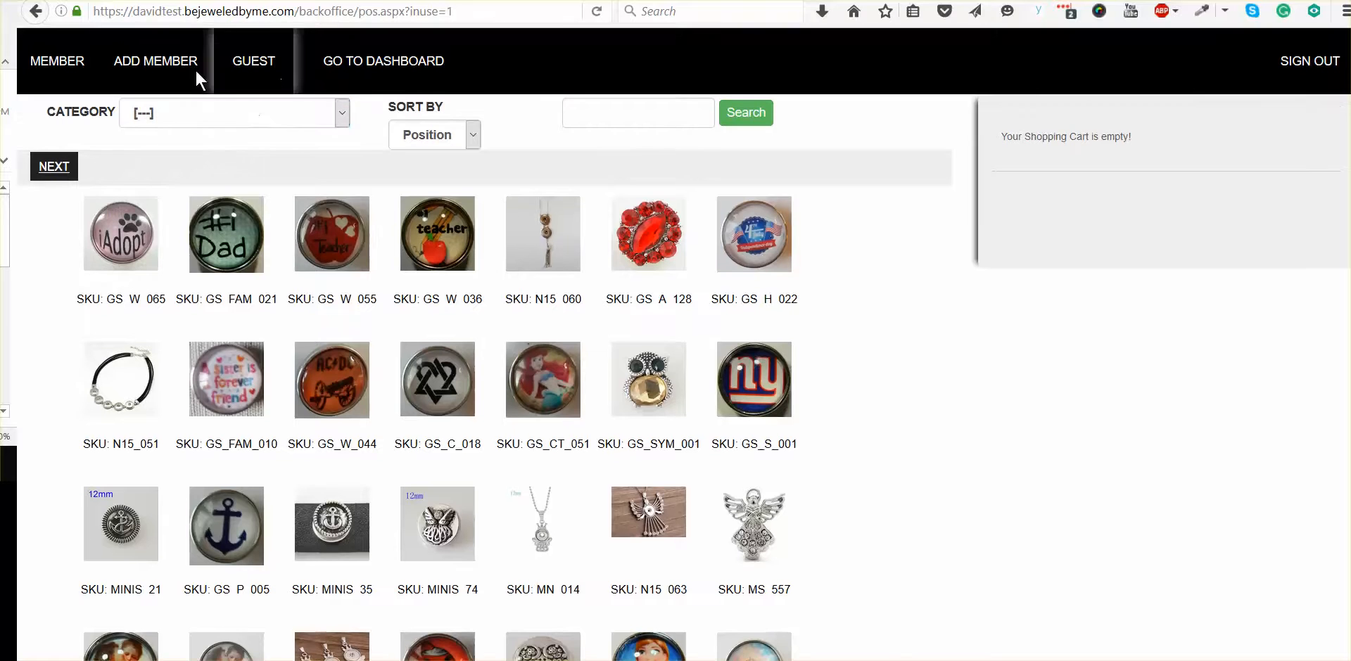
{"action": "left_click", "coordinate": [375, 70]}
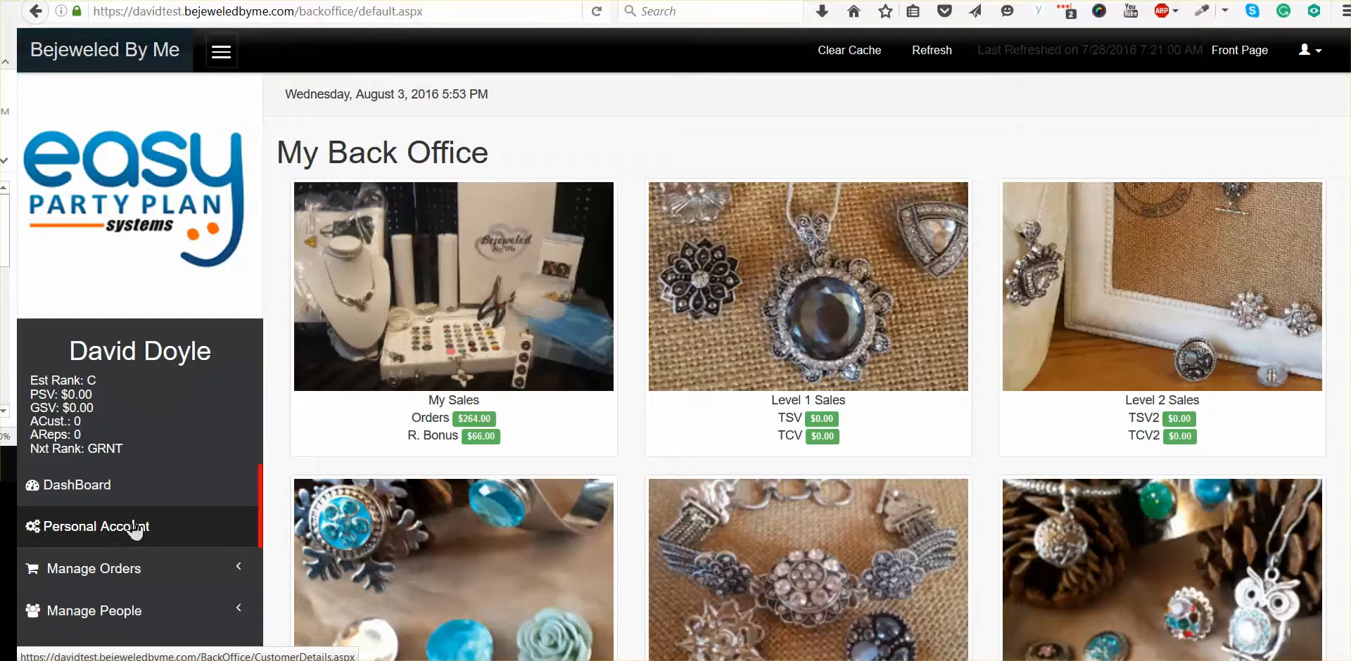
Step: Find TEST PARTY (350) in the party list and reopen its on-hand inventory point of sale
{"action": "scroll", "coordinate": [133, 531], "scroll_direction": "down", "scroll_amount": 2}
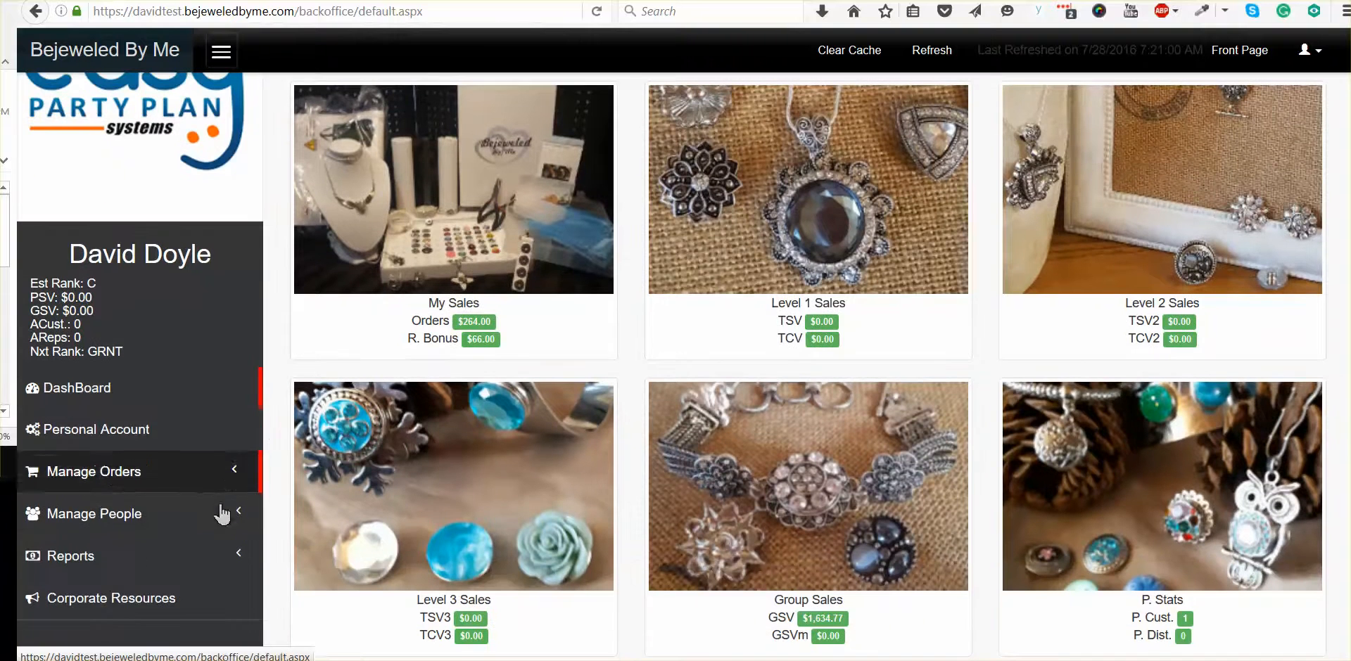
{"action": "left_click", "coordinate": [116, 479]}
{"action": "left_click", "coordinate": [89, 520]}
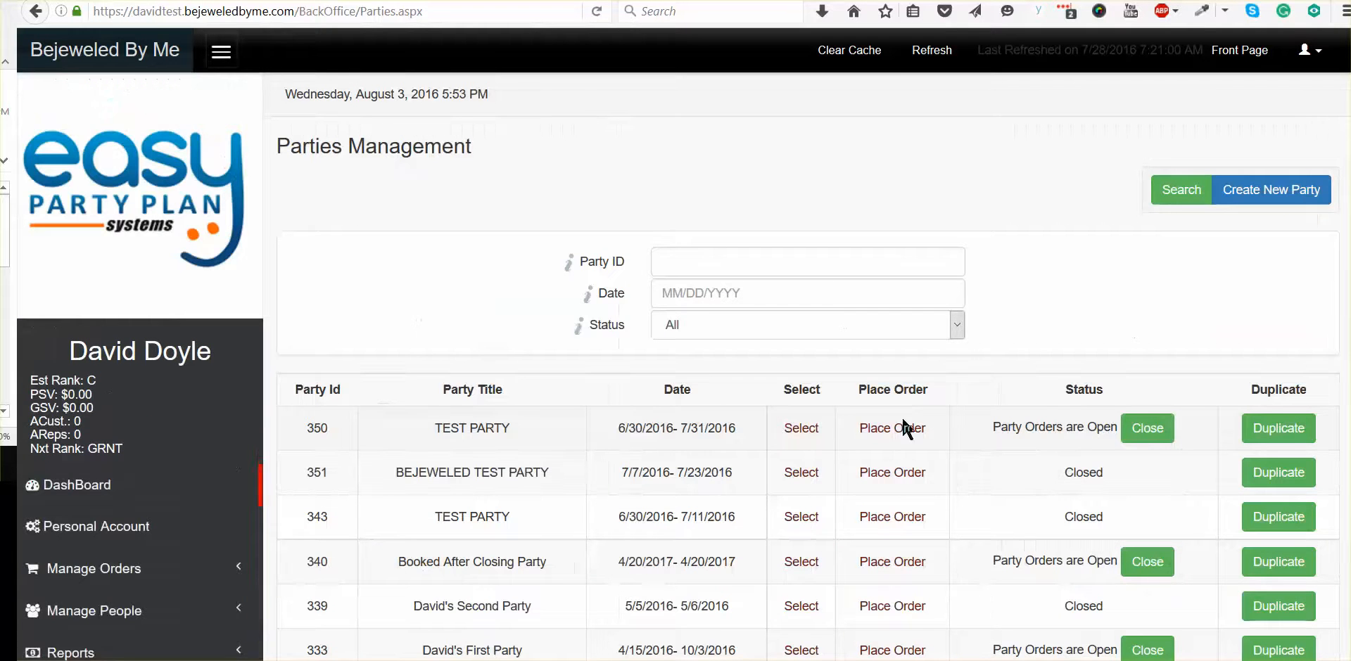
{"action": "left_click", "coordinate": [873, 431]}
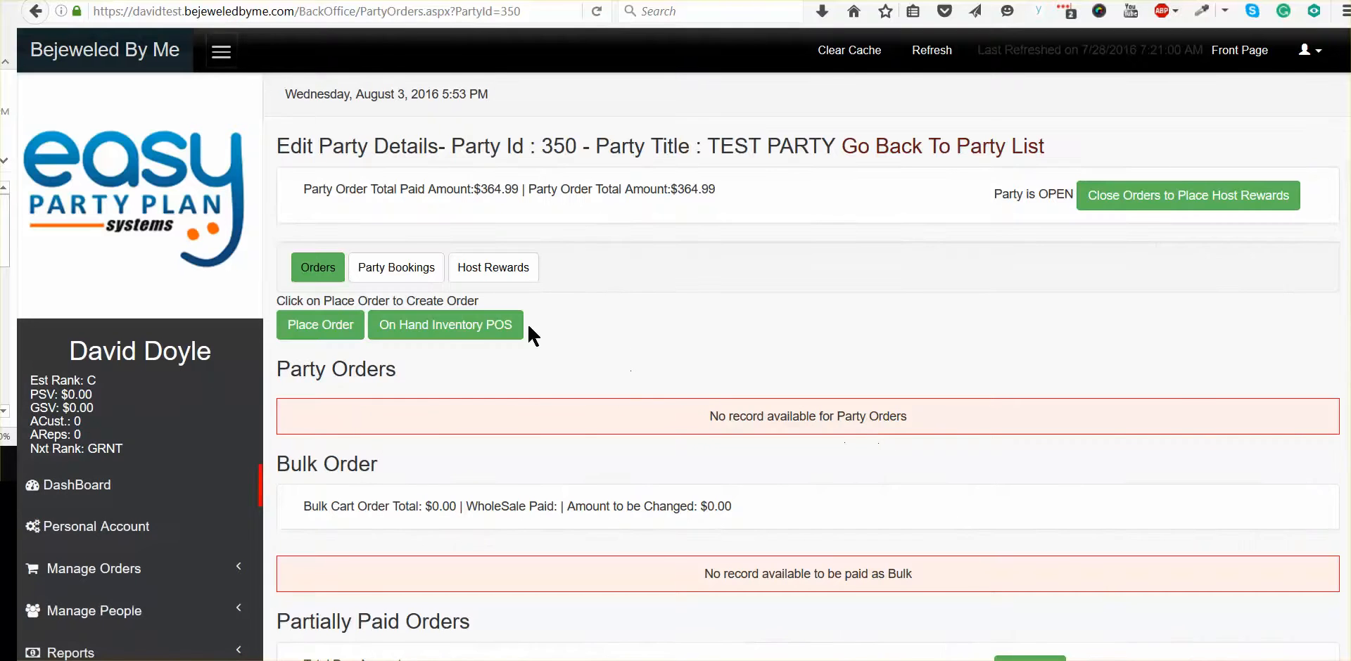
{"action": "left_click", "coordinate": [421, 327]}
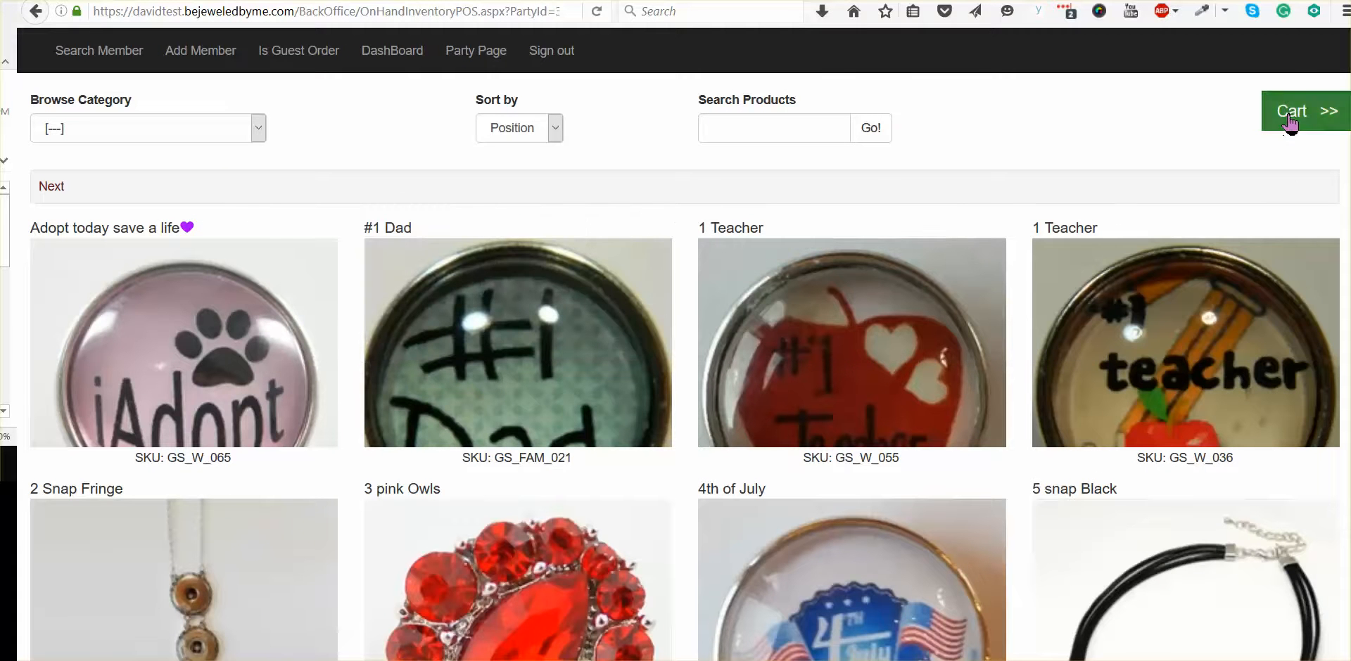
Step: Review the items, quantities and total in the party order's cart, and close it again
{"action": "left_click", "coordinate": [1291, 120]}
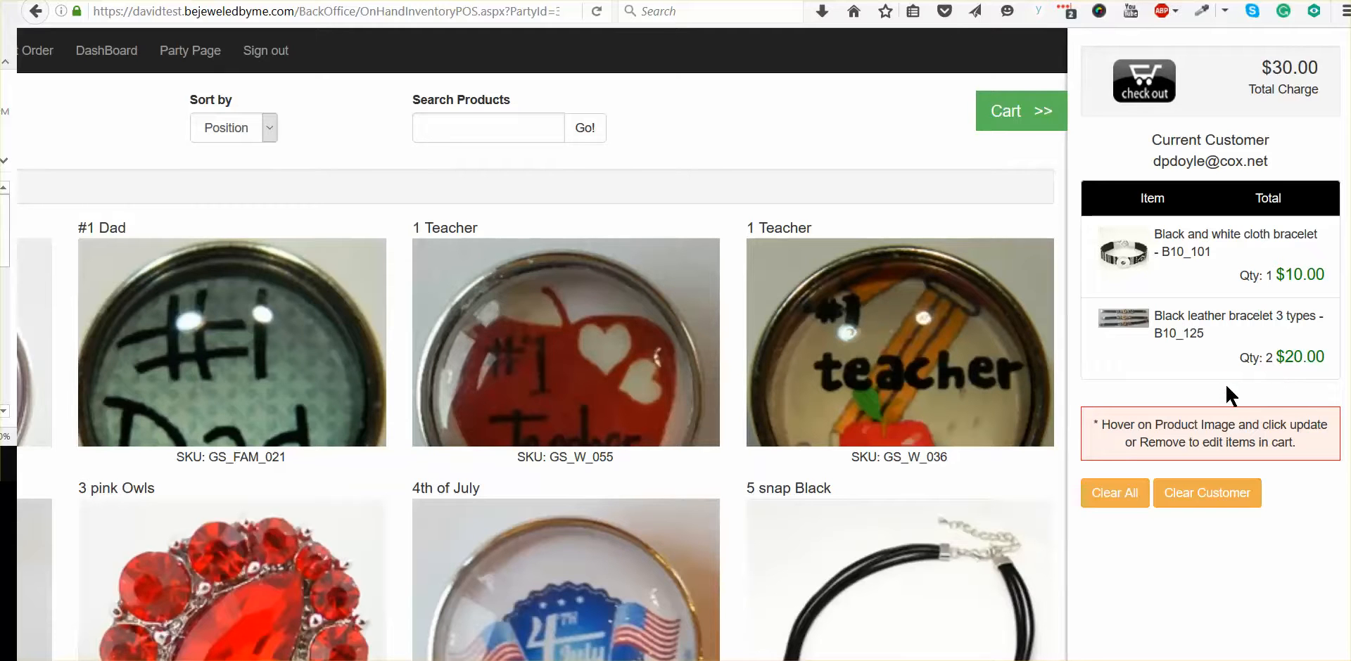
{"action": "mouse_move", "coordinate": [1120, 275]}
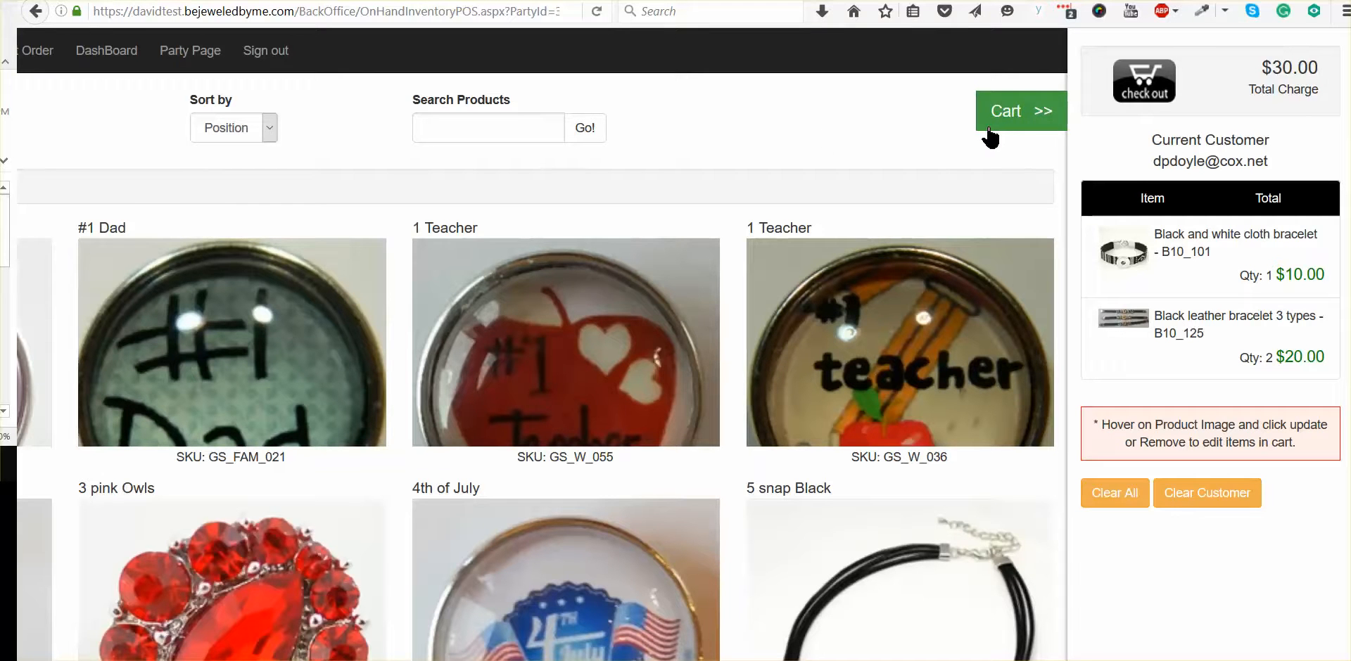
{"action": "mouse_move", "coordinate": [660, 258]}
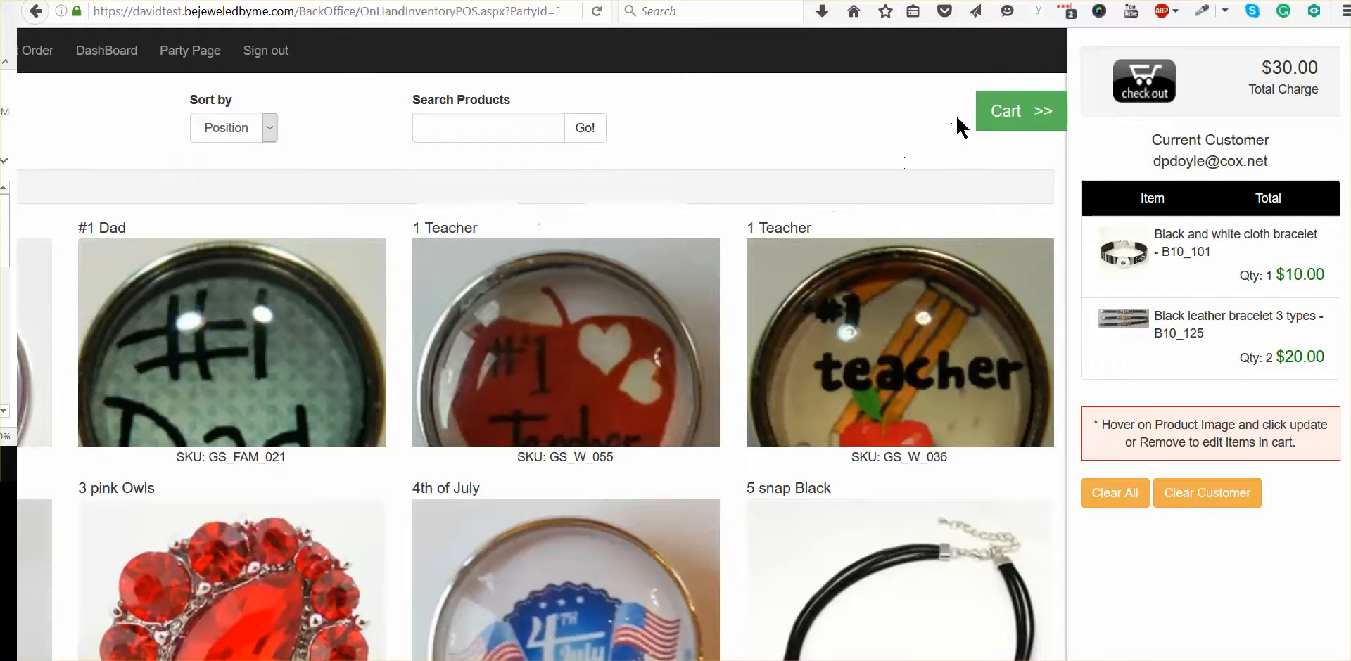
{"action": "left_click", "coordinate": [987, 118]}
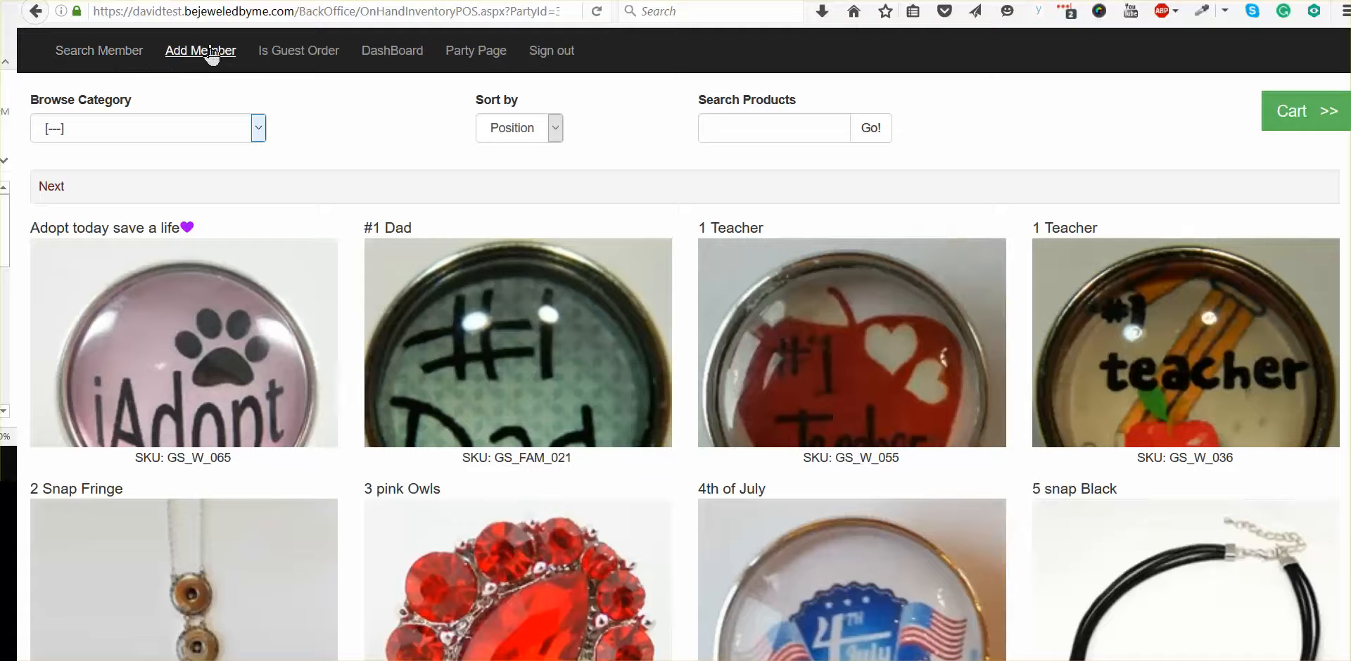
Step: Add one 3 pink Owls to the cart at a price of 2.00
{"action": "left_click", "coordinate": [311, 56]}
{"action": "scroll", "coordinate": [343, 383], "scroll_direction": "down", "scroll_amount": 3}
{"action": "mouse_move", "coordinate": [473, 398]}
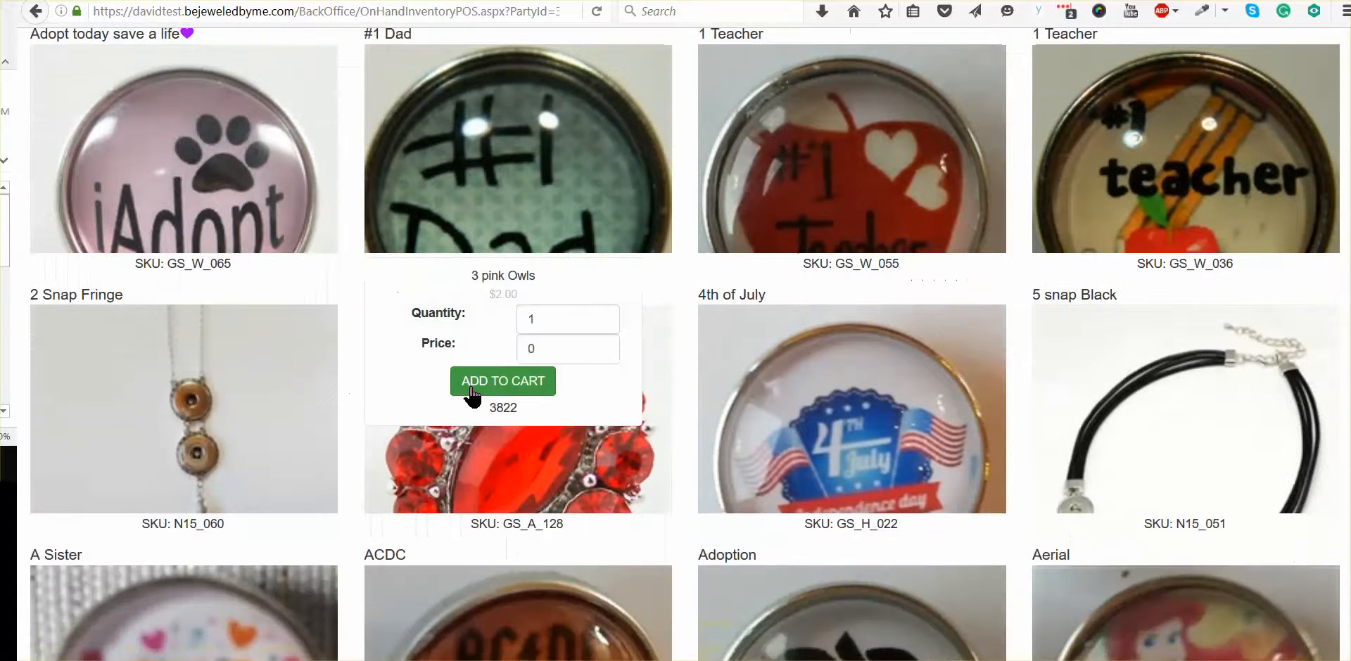
{"action": "left_click", "coordinate": [553, 349]}
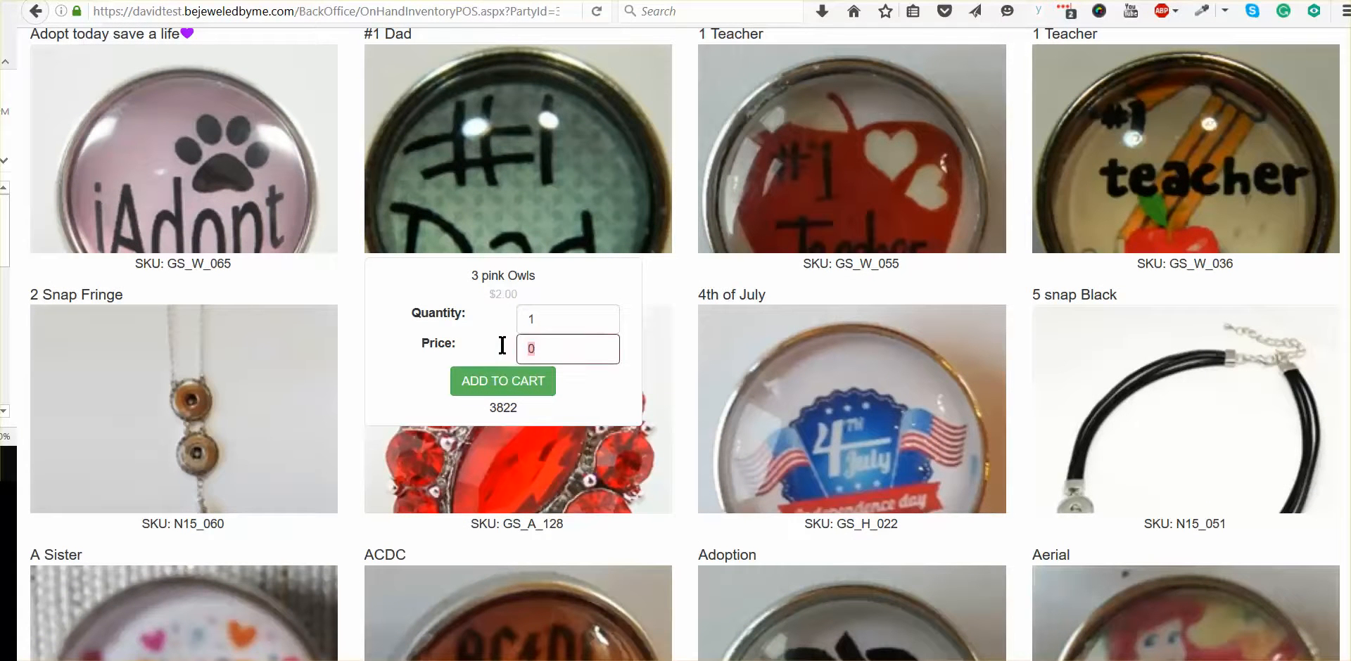
{"action": "left_click", "coordinate": [487, 382]}
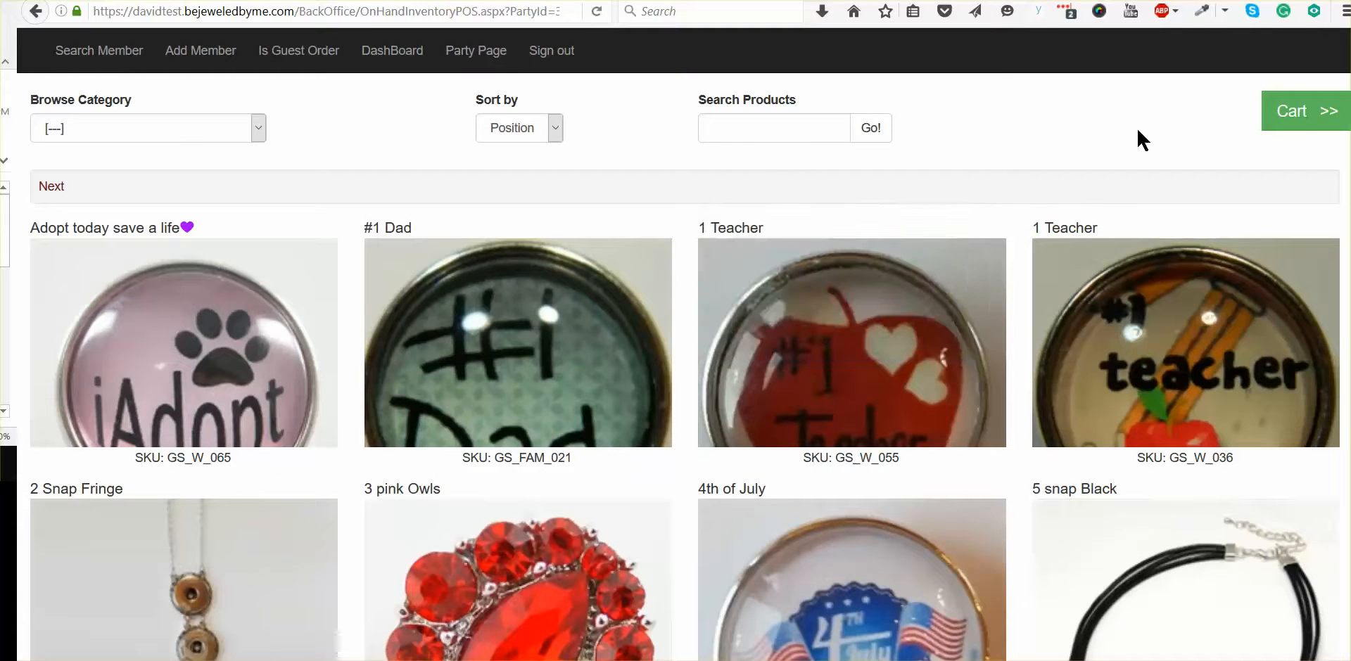
Step: Show the cart and proceed to checkout with its items
{"action": "left_click", "coordinate": [1269, 126]}
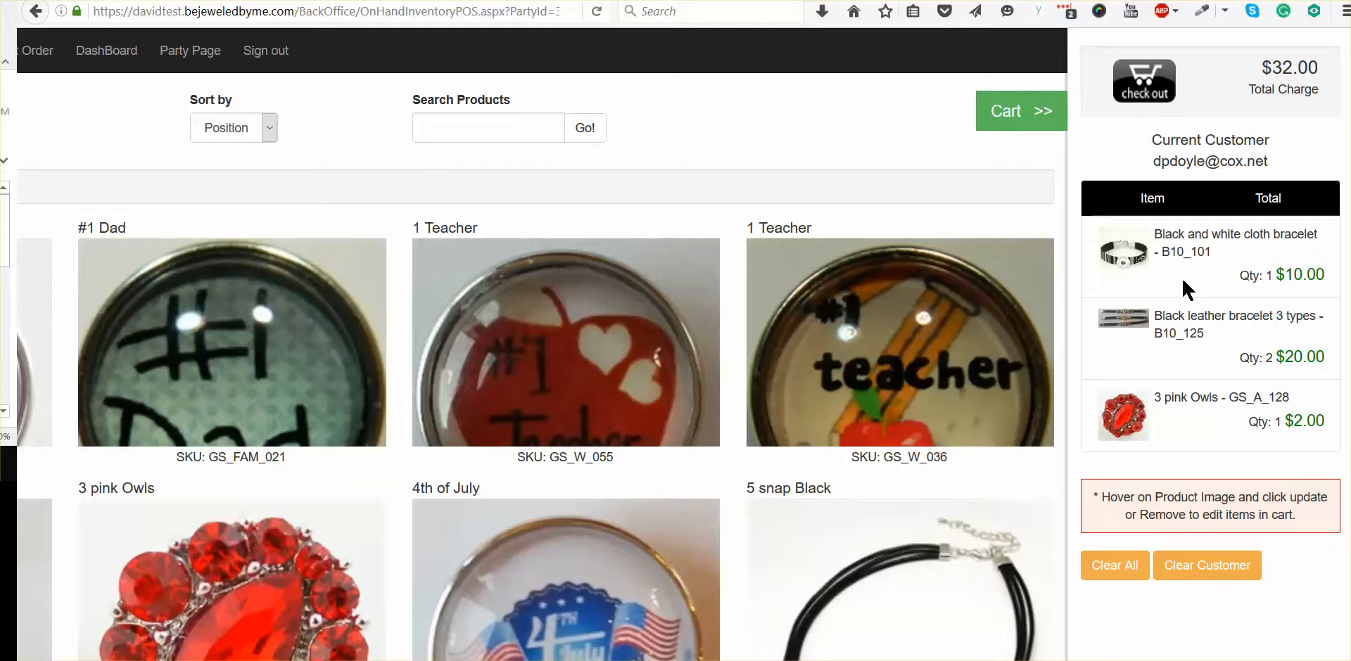
{"action": "left_click", "coordinate": [1141, 81]}
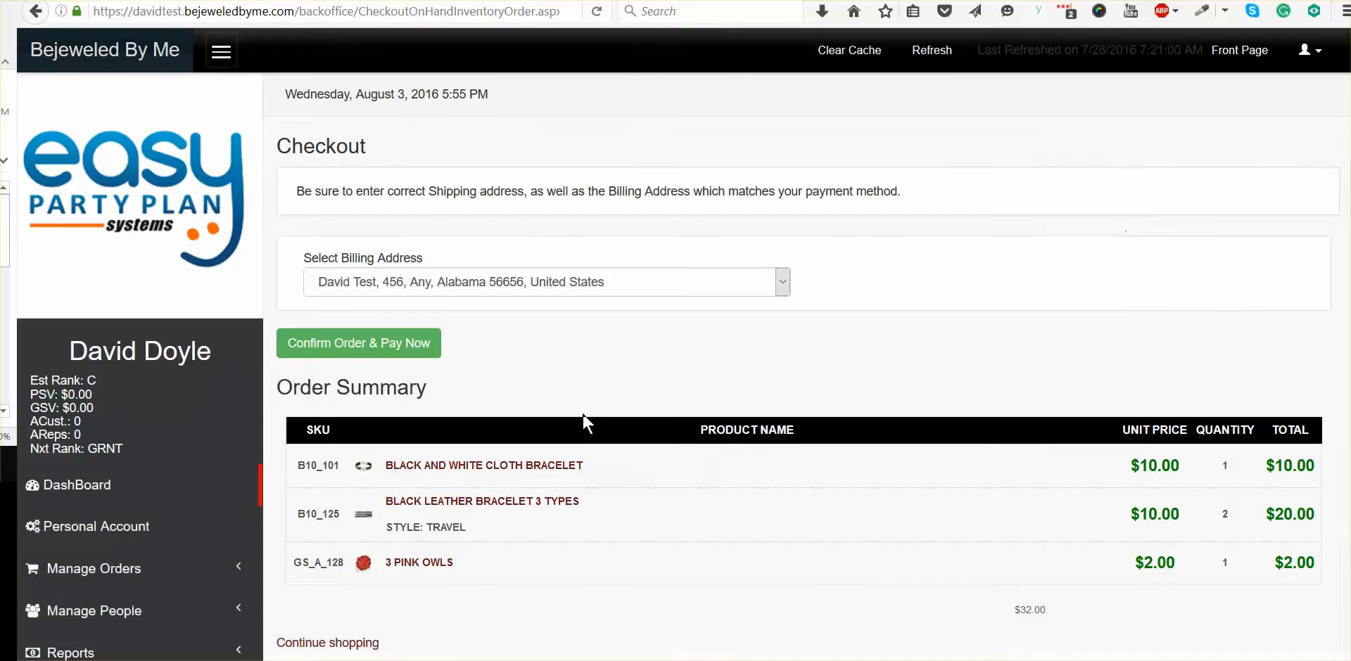
Step: Select the billing address, then confirm and pay for the order and continue to the party details
{"action": "left_click", "coordinate": [777, 279]}
{"action": "left_click", "coordinate": [671, 288]}
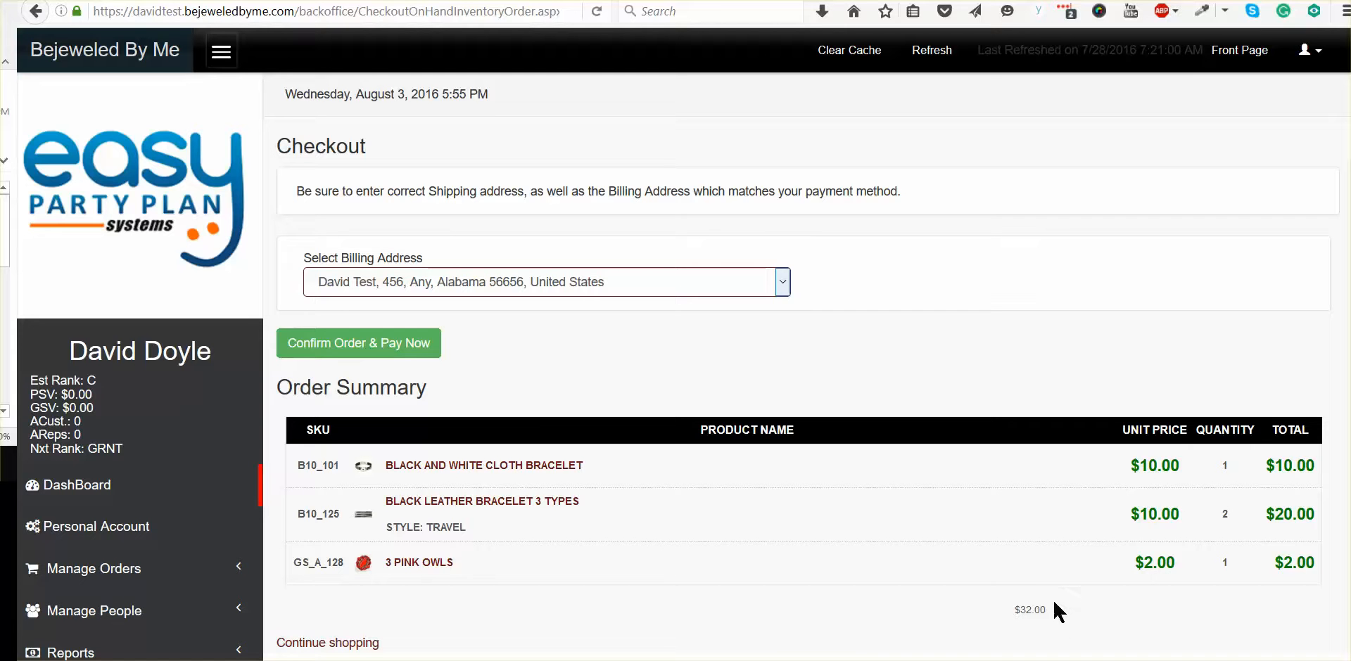
{"action": "left_click", "coordinate": [313, 354]}
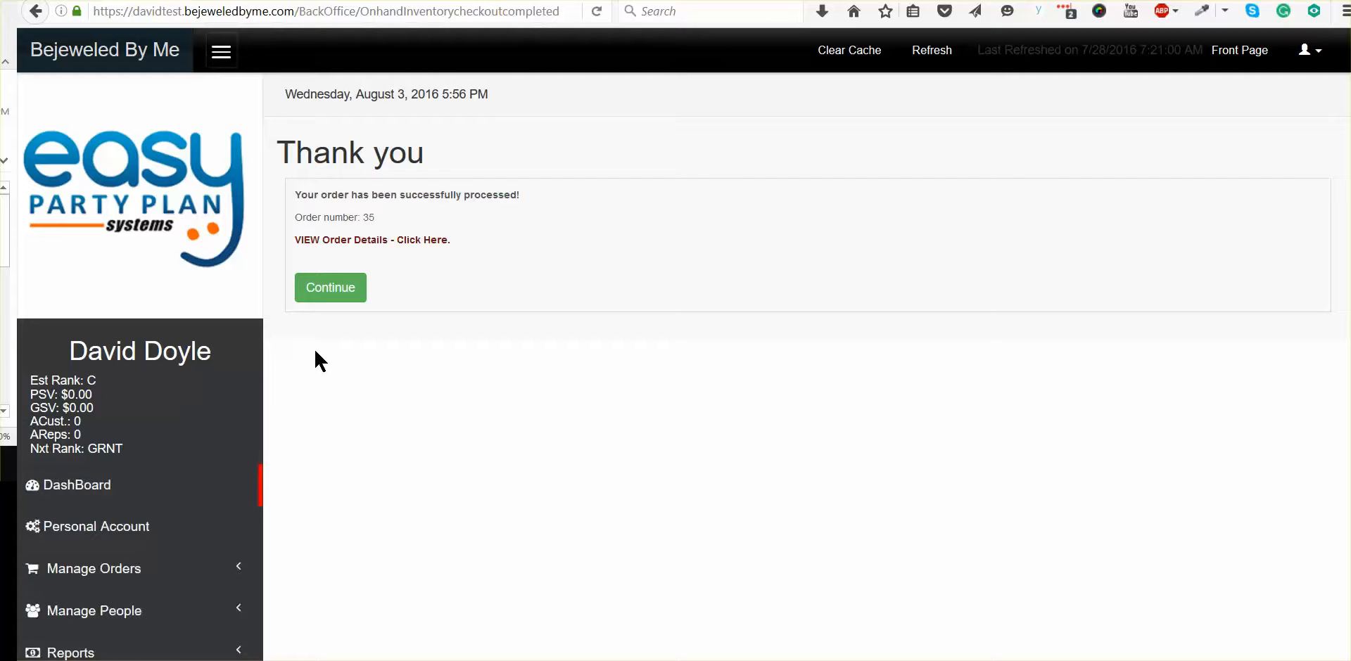
{"action": "left_click", "coordinate": [346, 287]}
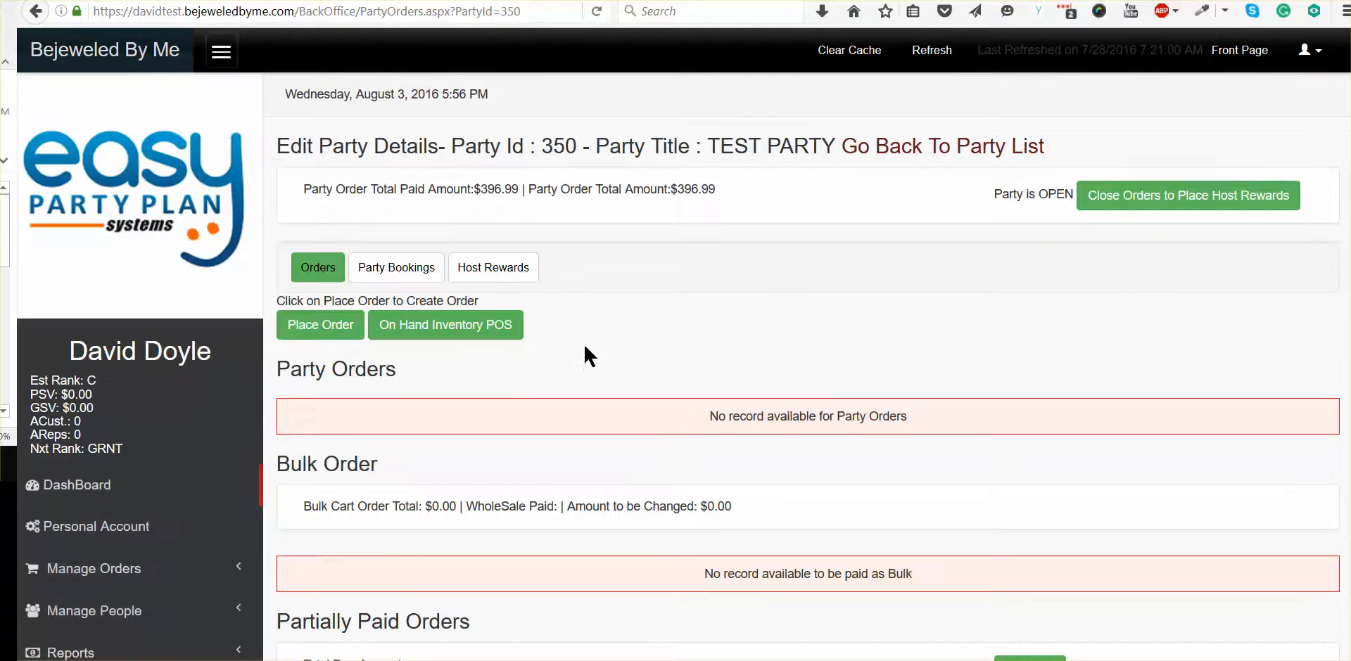
Step: Review TEST PARTY's order sections and examine its host rewards, including paid, projected and next rewards and booking rewards
{"action": "scroll", "coordinate": [467, 491], "scroll_direction": "down", "scroll_amount": 3}
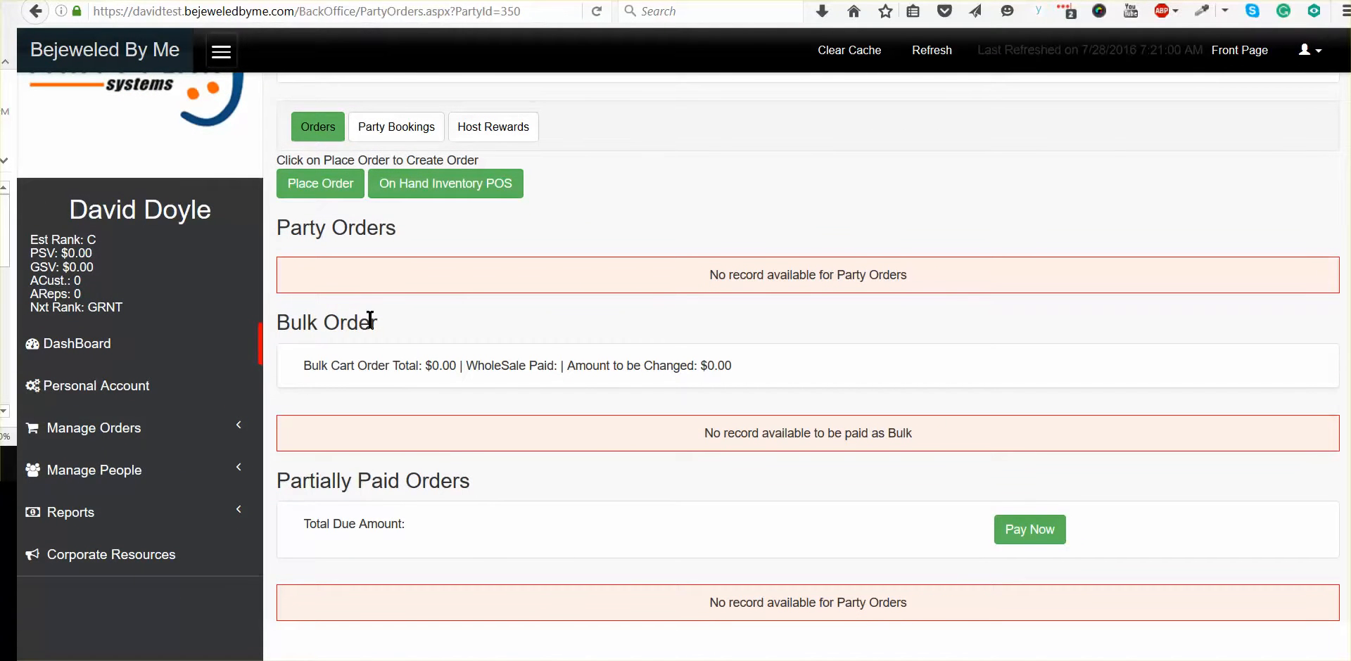
{"action": "scroll", "coordinate": [609, 440], "scroll_direction": "up", "scroll_amount": 3}
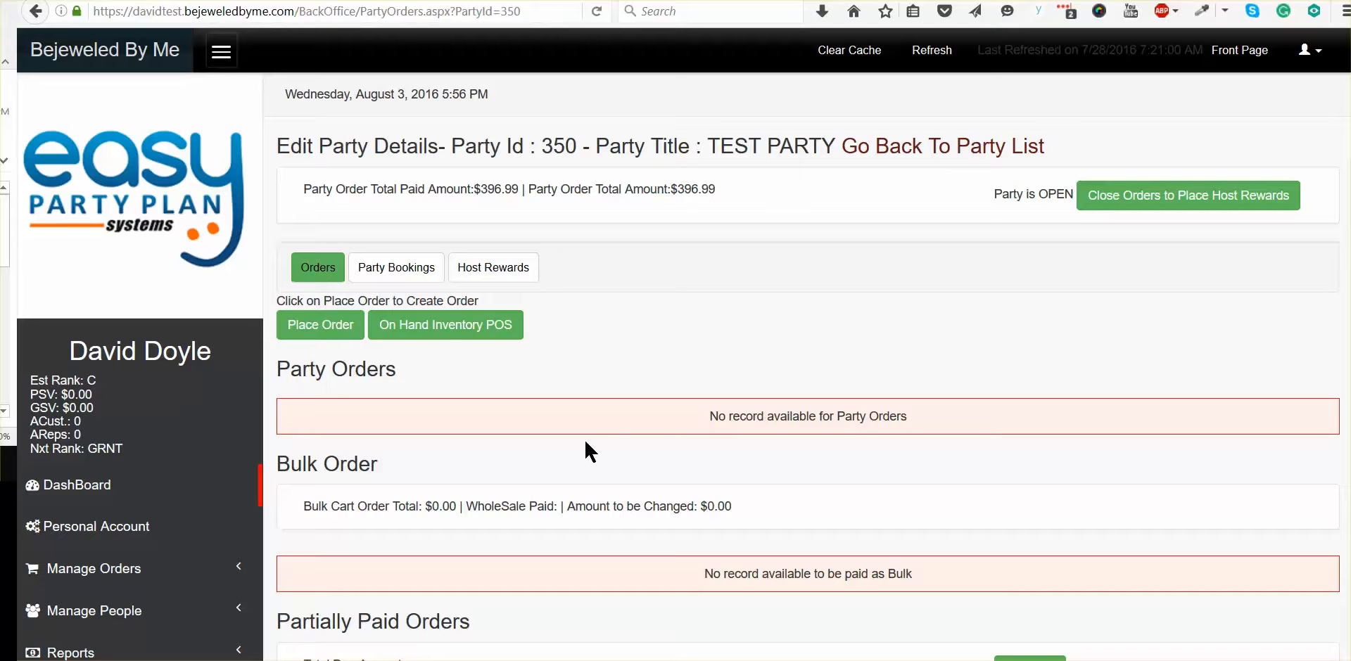
{"action": "left_click", "coordinate": [481, 275]}
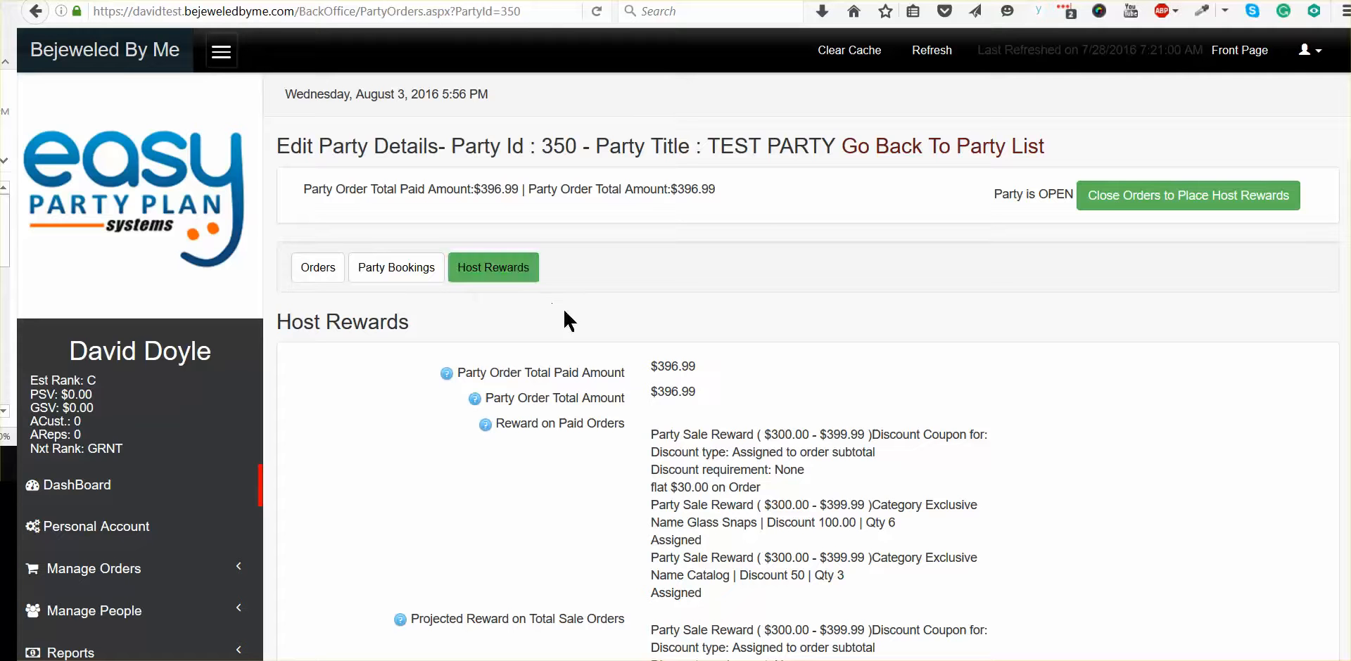
{"action": "scroll", "coordinate": [683, 528], "scroll_direction": "down", "scroll_amount": 1}
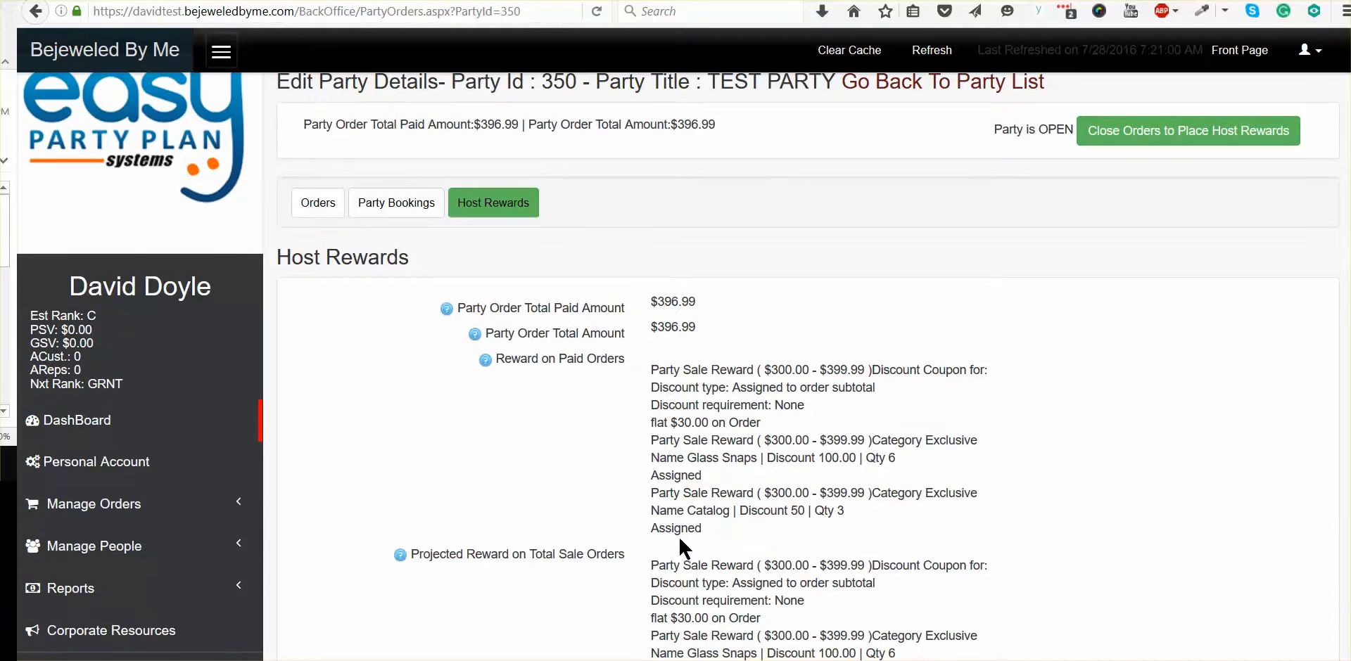
{"action": "scroll", "coordinate": [624, 503], "scroll_direction": "down", "scroll_amount": 1}
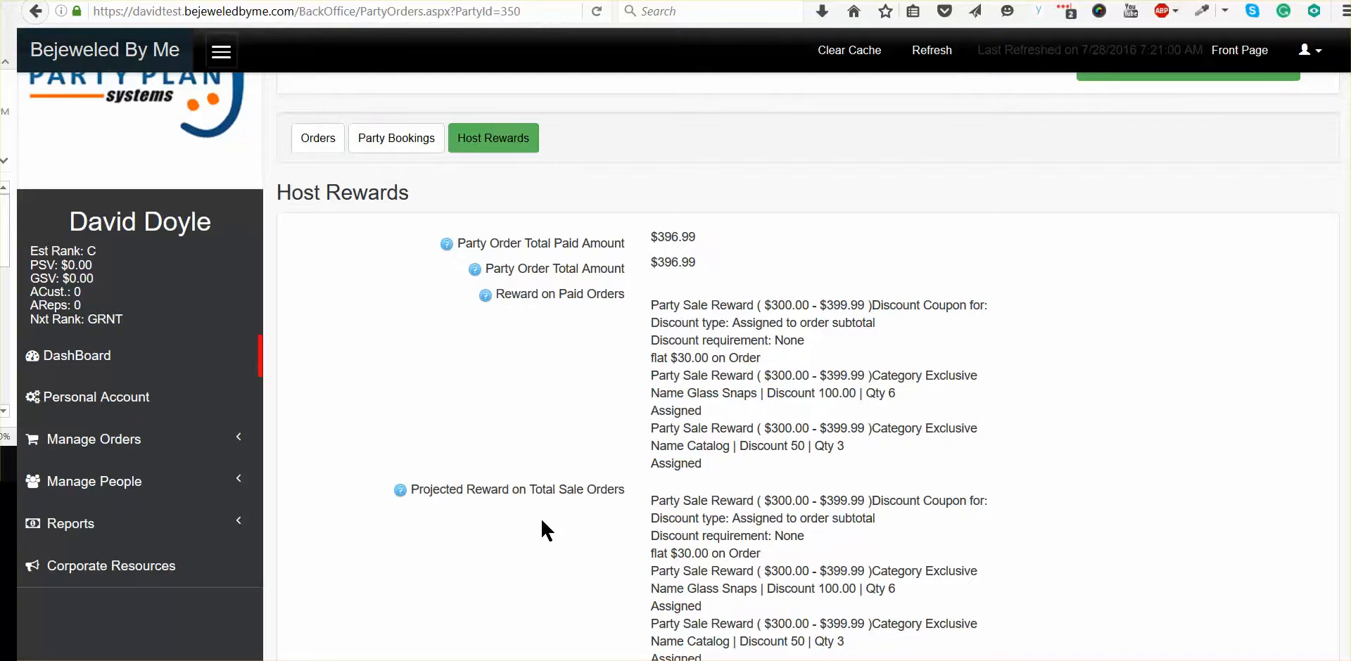
{"action": "scroll", "coordinate": [531, 556], "scroll_direction": "down", "scroll_amount": 3}
{"action": "scroll", "coordinate": [527, 566], "scroll_direction": "down", "scroll_amount": 2}
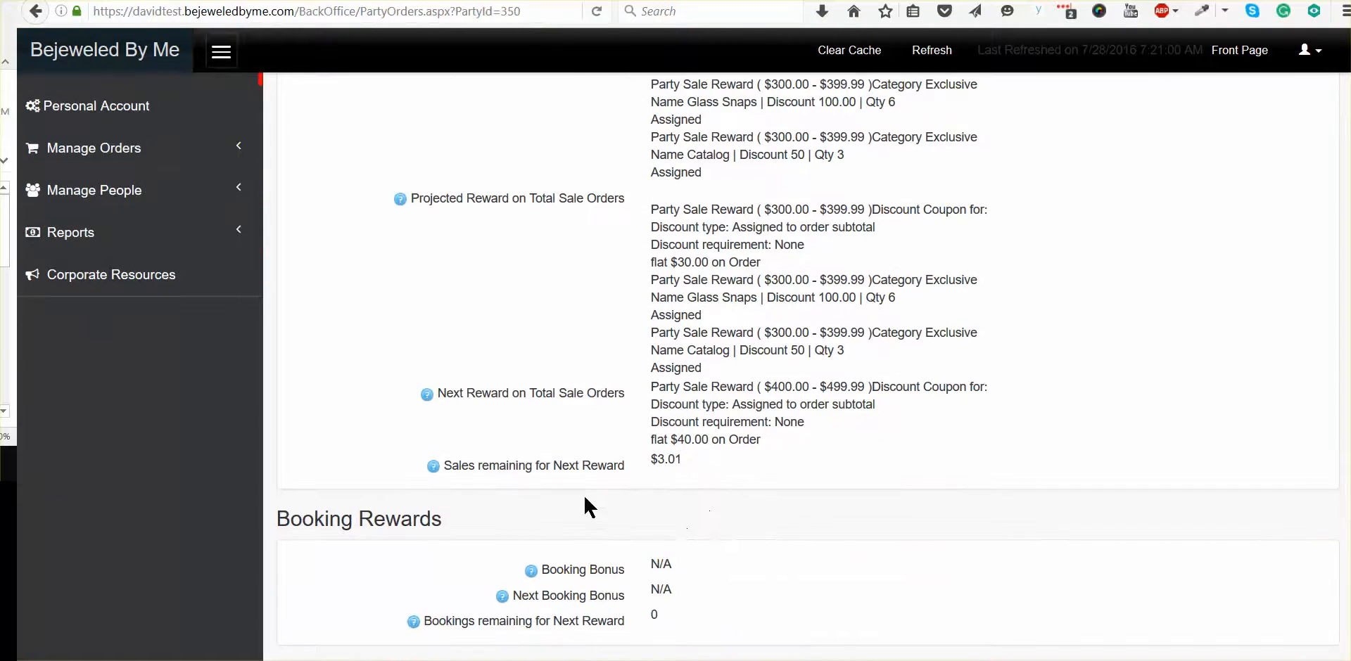
{"action": "scroll", "coordinate": [686, 494], "scroll_direction": "up", "scroll_amount": 3}
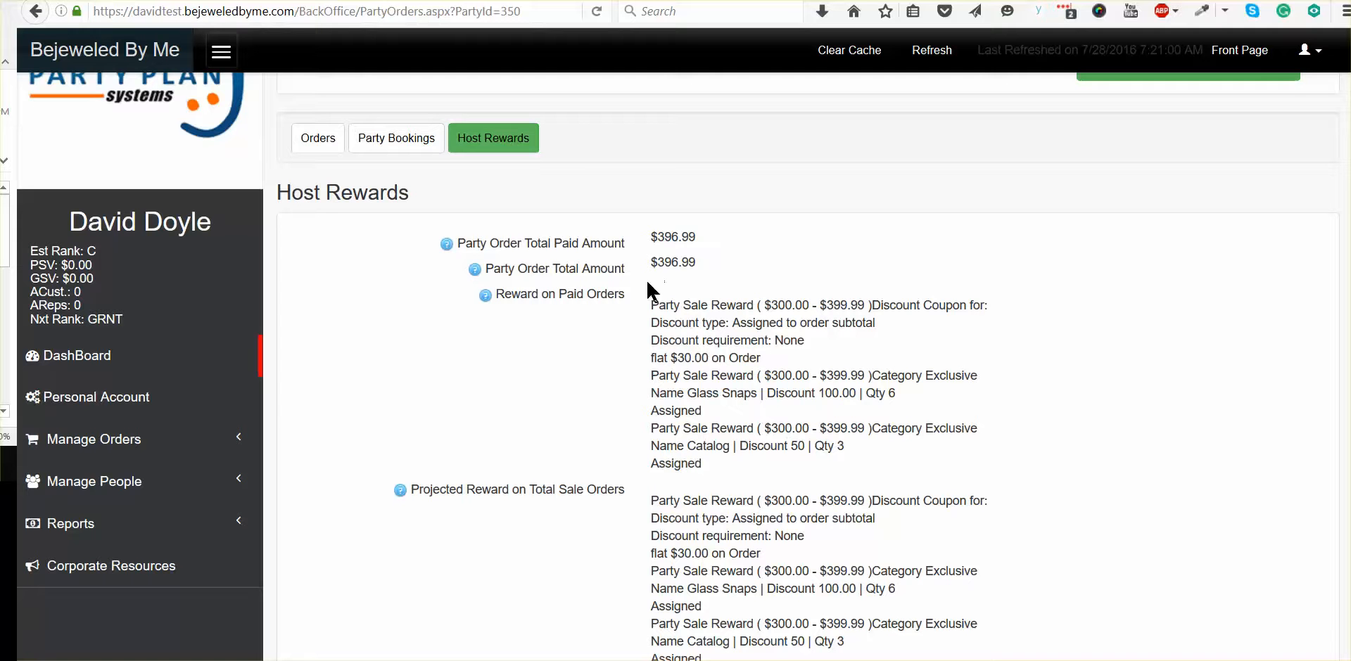
{"action": "scroll", "coordinate": [555, 488], "scroll_direction": "down", "scroll_amount": 4}
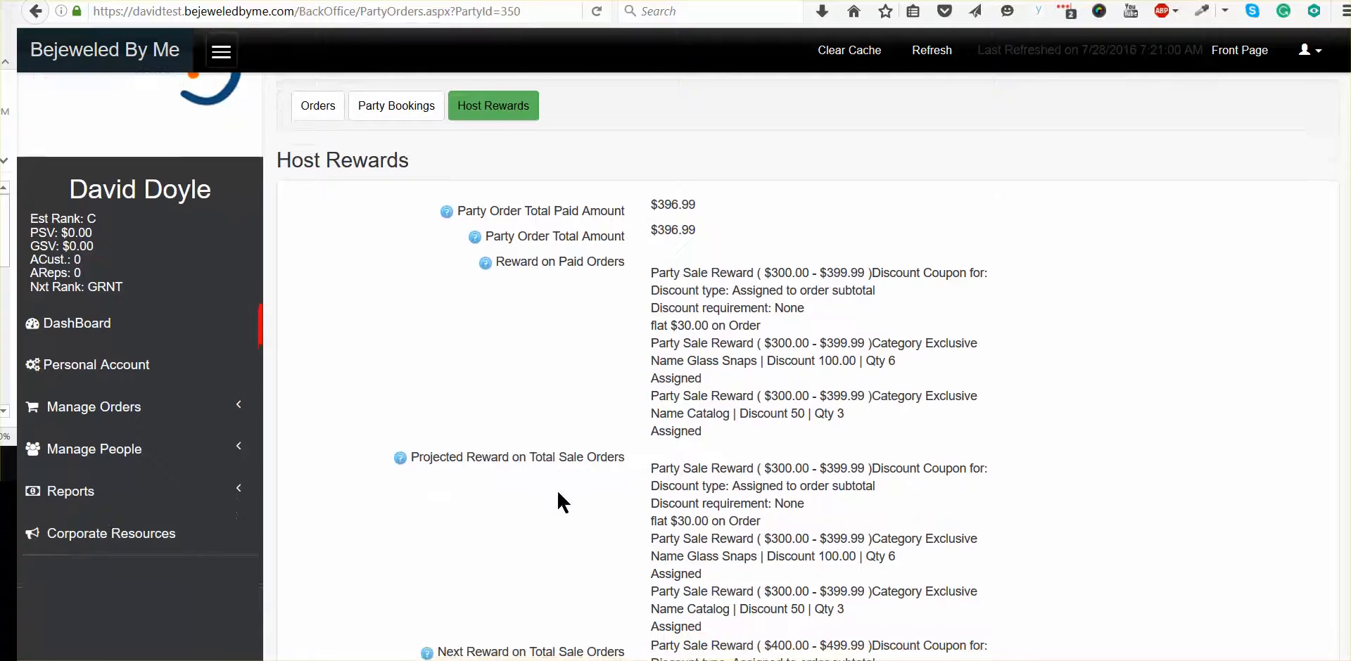
{"action": "scroll", "coordinate": [568, 536], "scroll_direction": "up", "scroll_amount": 6}
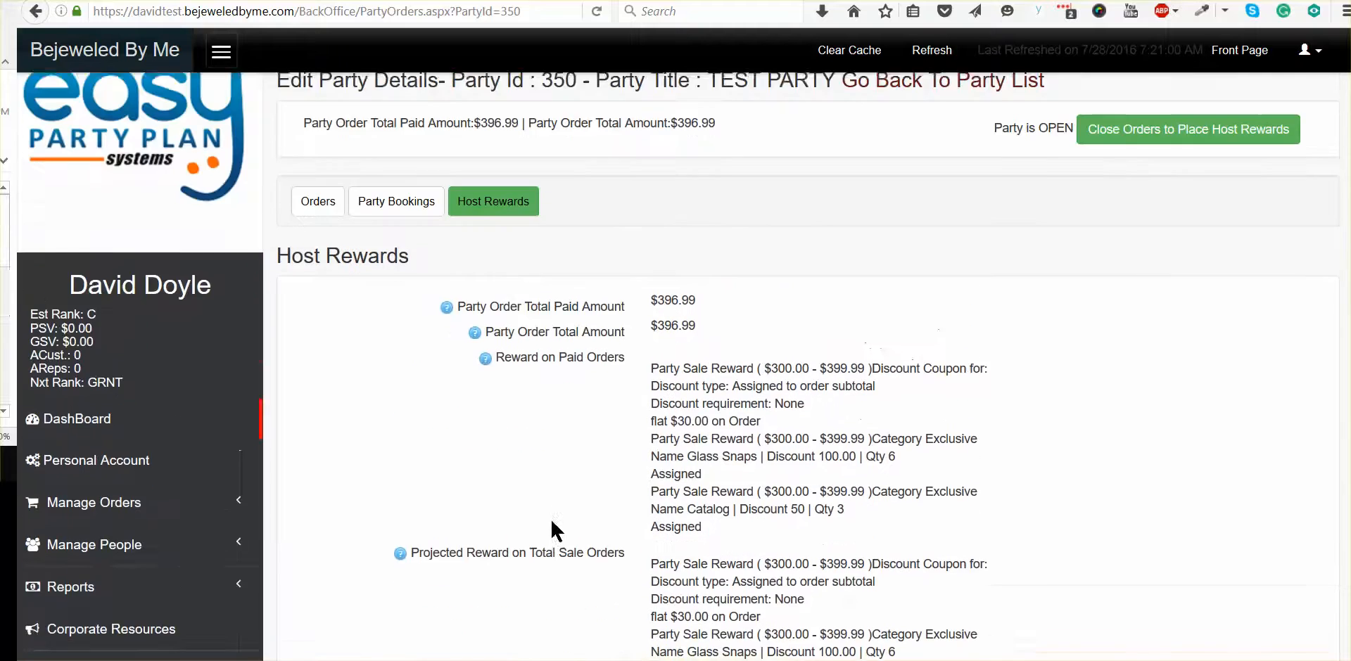
Step: Reopen the on-hand inventory point of sale from the party's orders, and return to the party page
{"action": "left_click", "coordinate": [318, 268]}
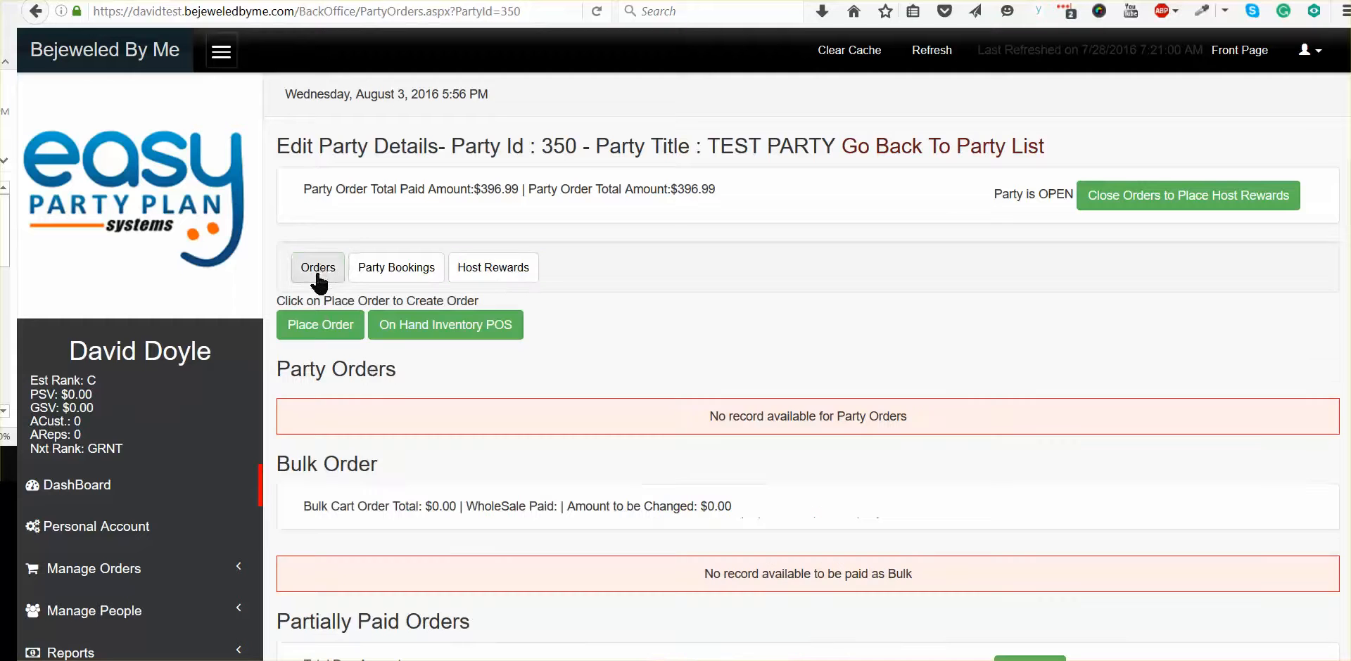
{"action": "scroll", "coordinate": [599, 432], "scroll_direction": "down", "scroll_amount": 1}
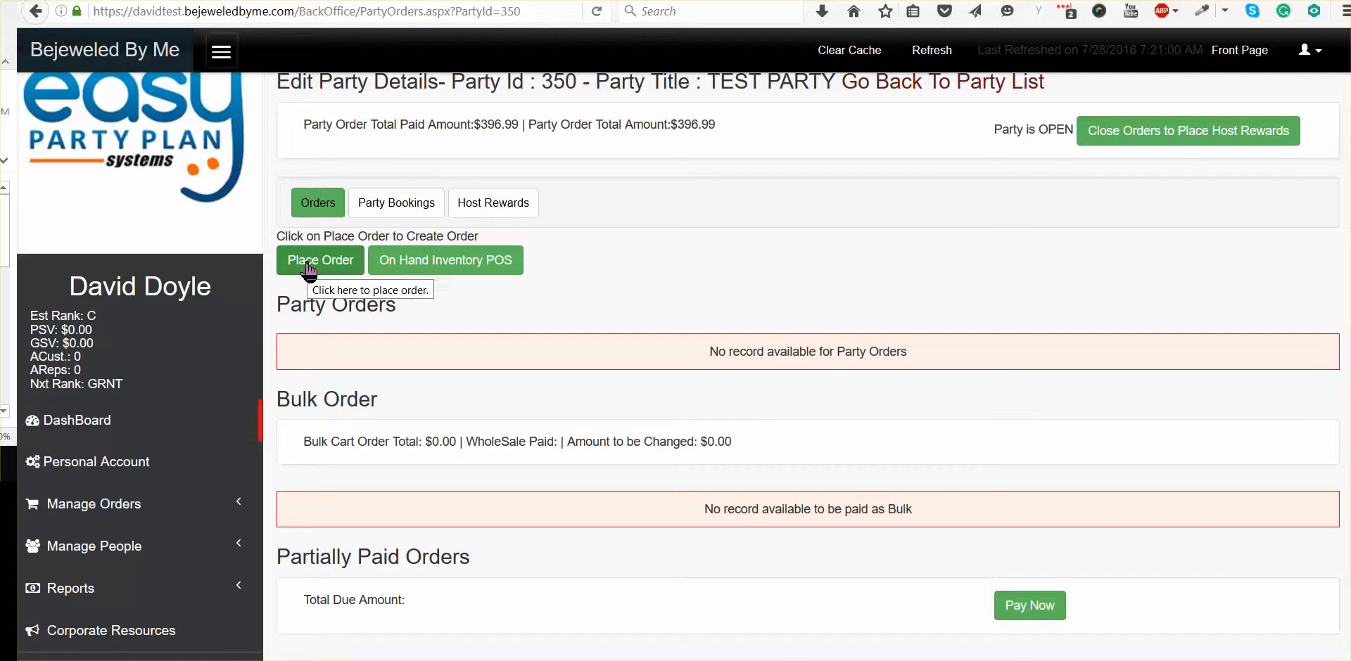
{"action": "left_click", "coordinate": [411, 266]}
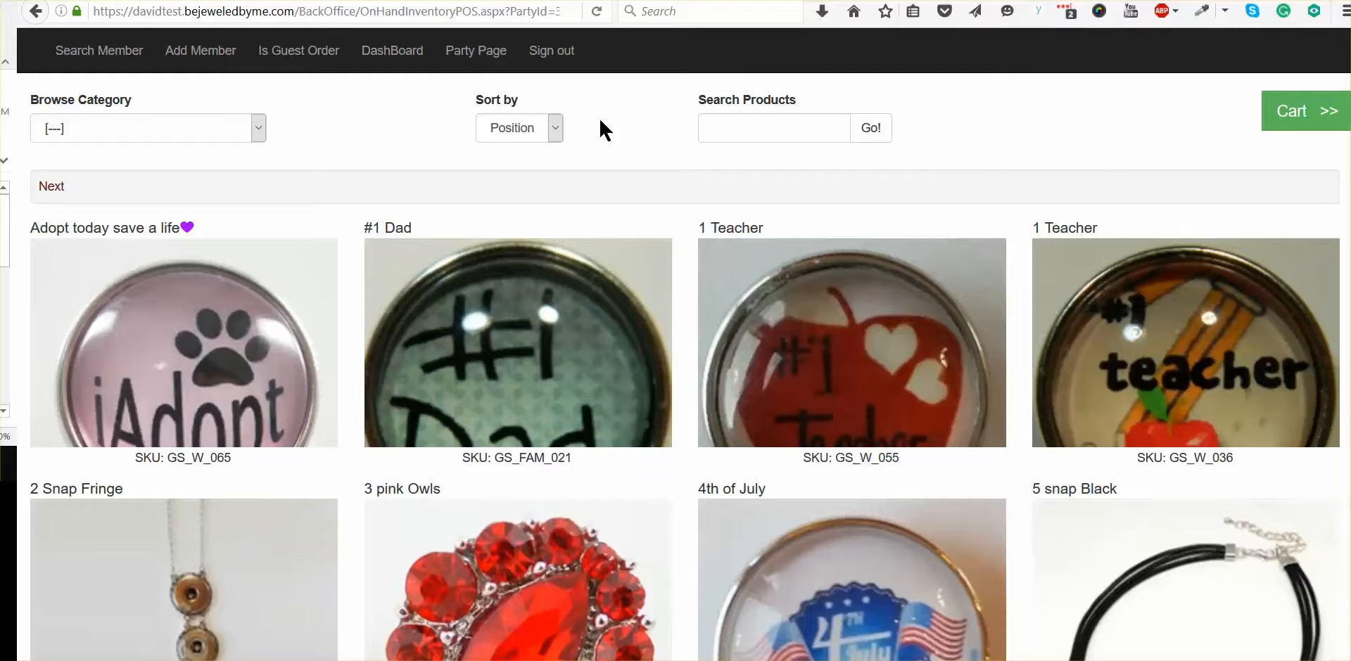
{"action": "left_click", "coordinate": [465, 56]}
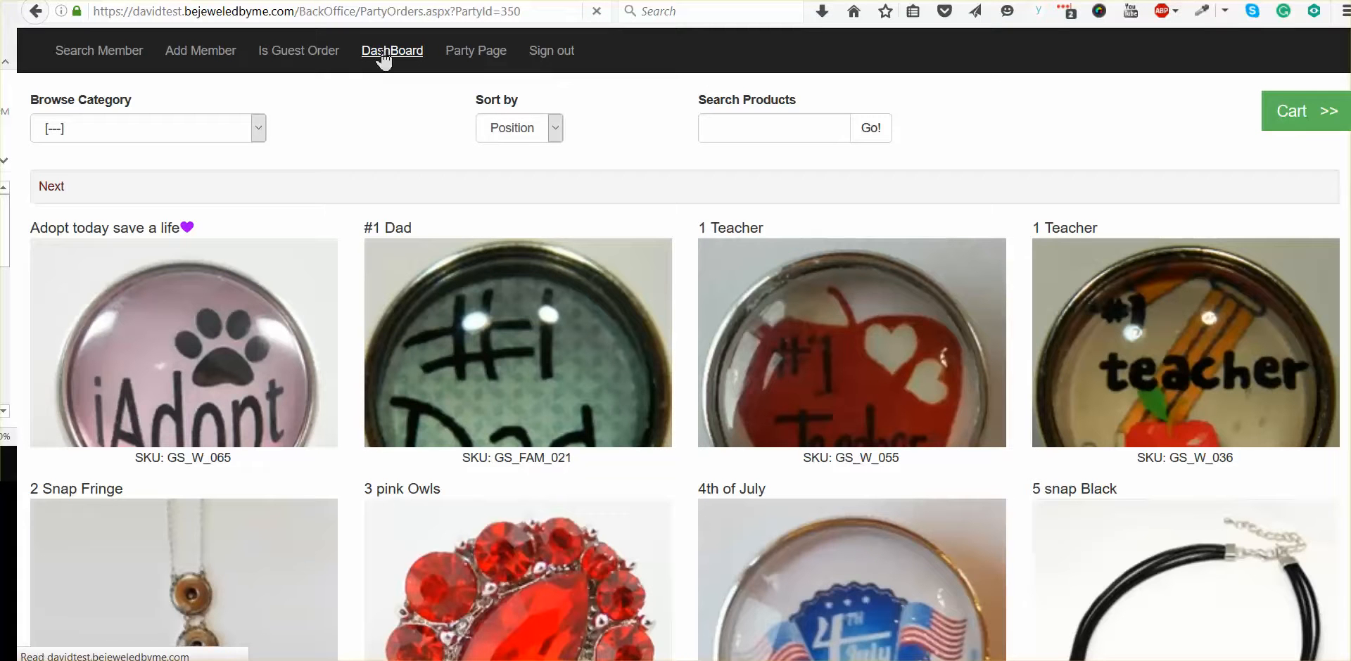